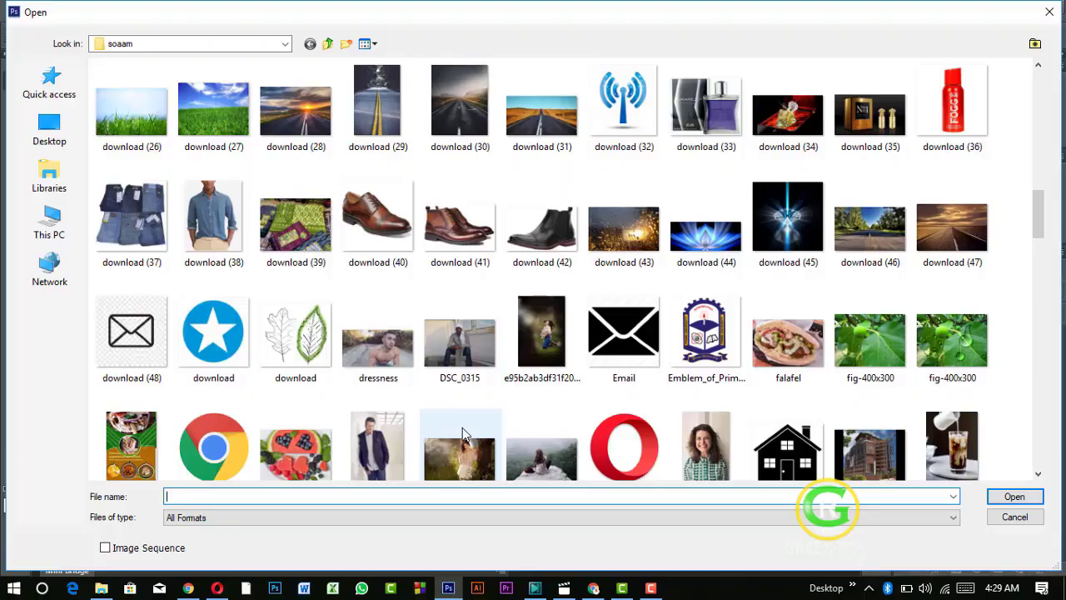
- Find img_1279.jpg in the soaam folder and open it
scroll(721, 346, down, 1)
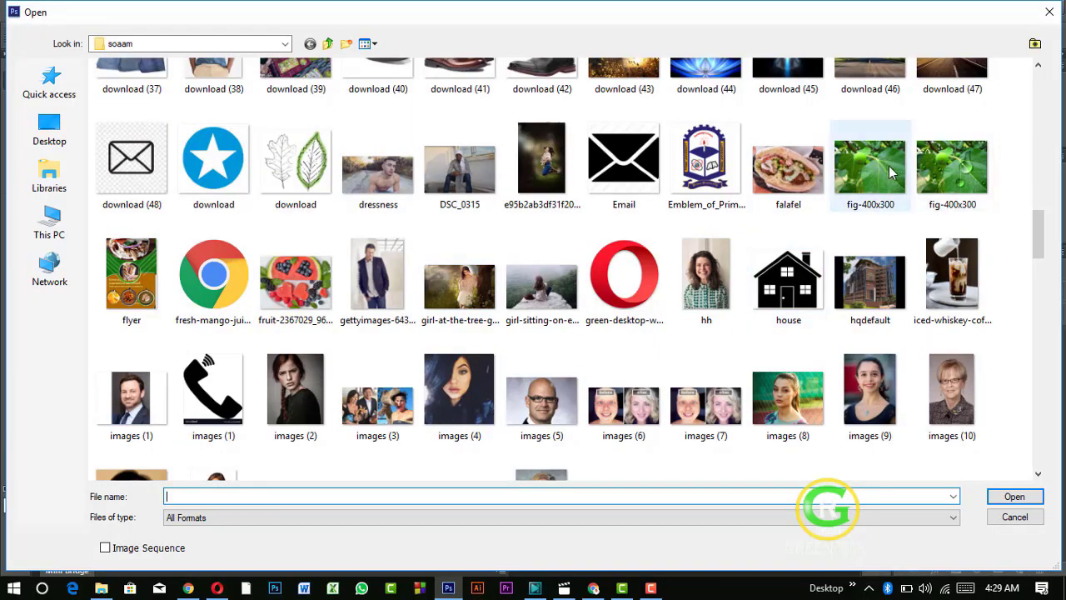
scroll(258, 292, down, 3)
scroll(341, 374, down, 2)
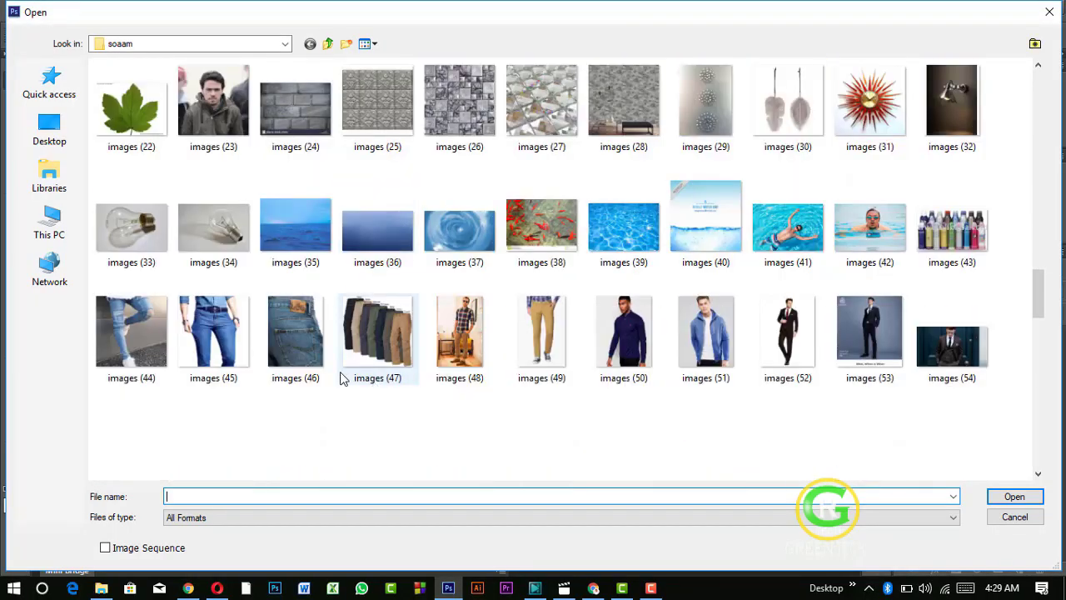
scroll(237, 365, down, 1)
scroll(237, 364, down, 2)
scroll(297, 389, down, 2)
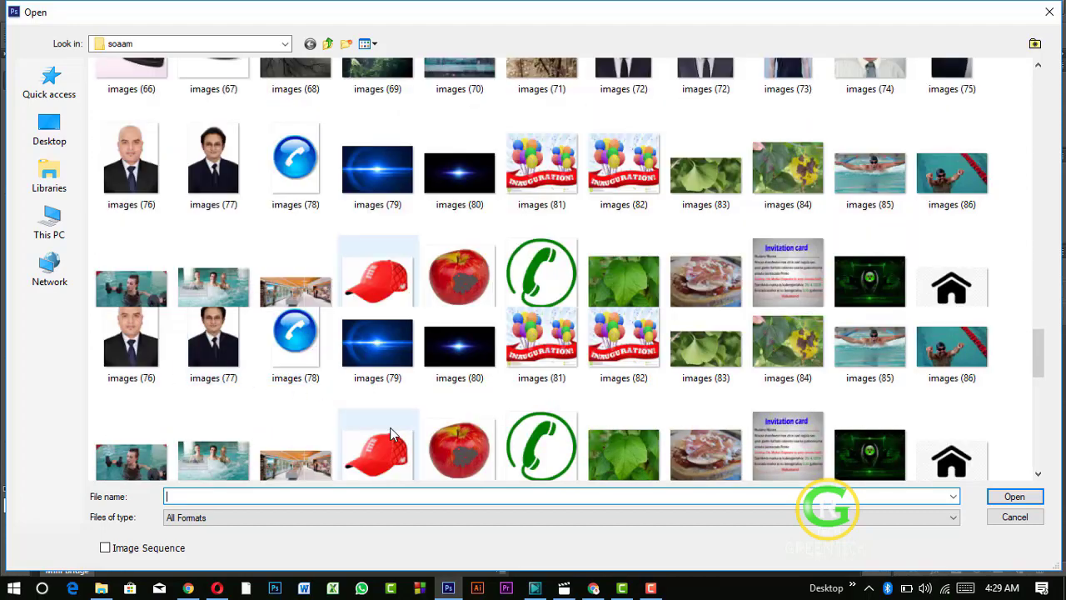
click(621, 287)
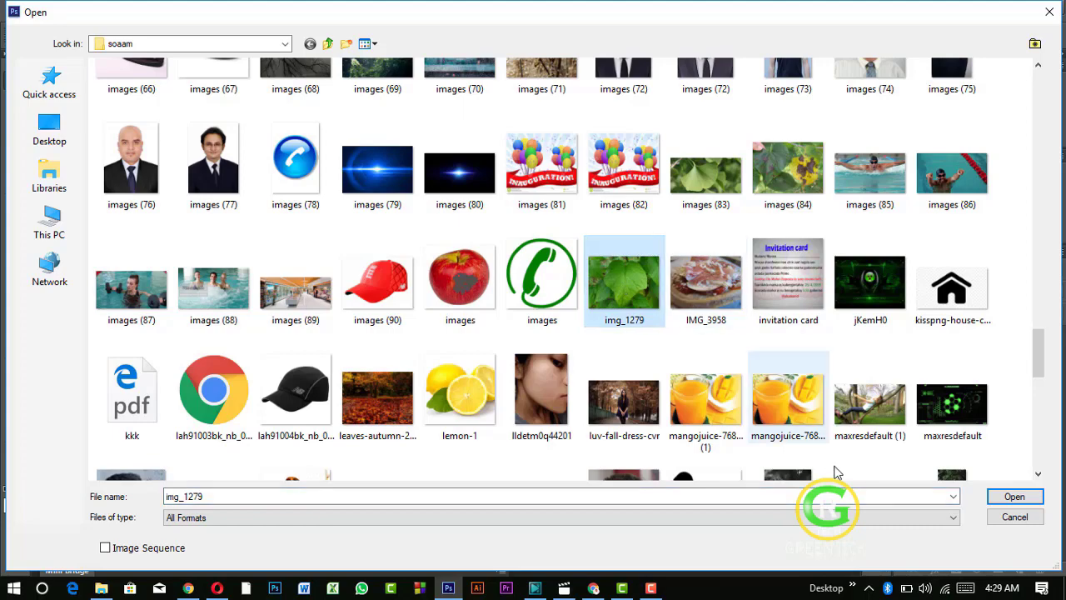
scroll(626, 341, down, 2)
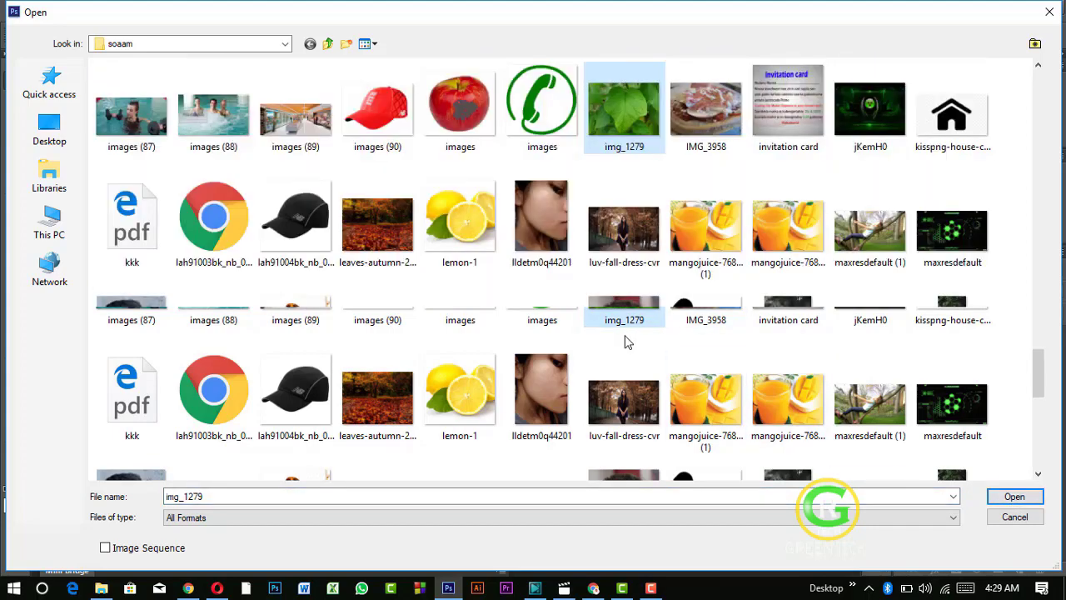
scroll(499, 350, down, 3)
scroll(200, 363, down, 5)
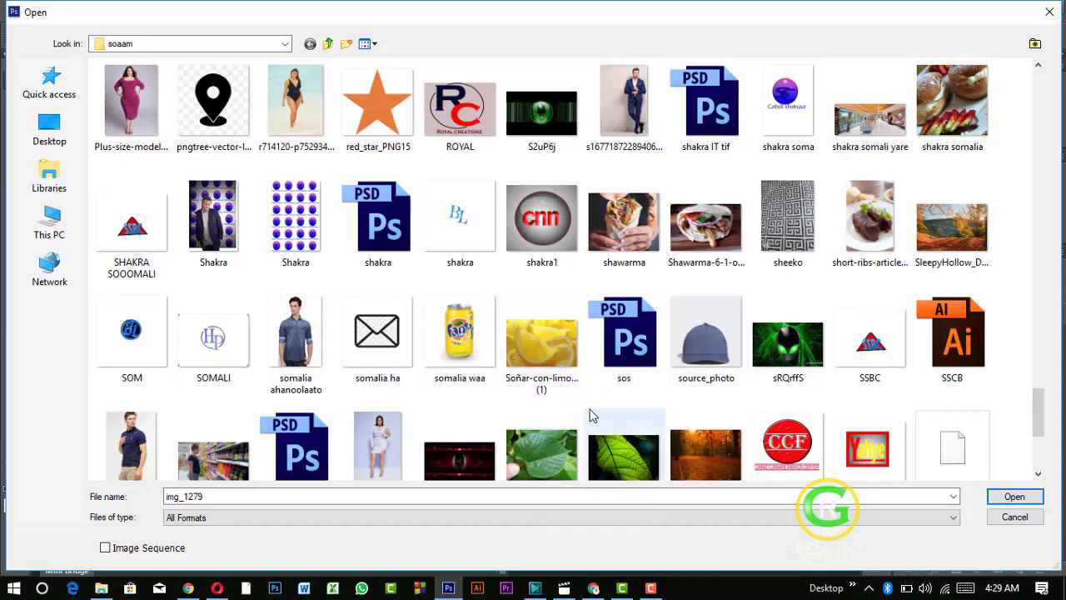
scroll(587, 412, up, 3)
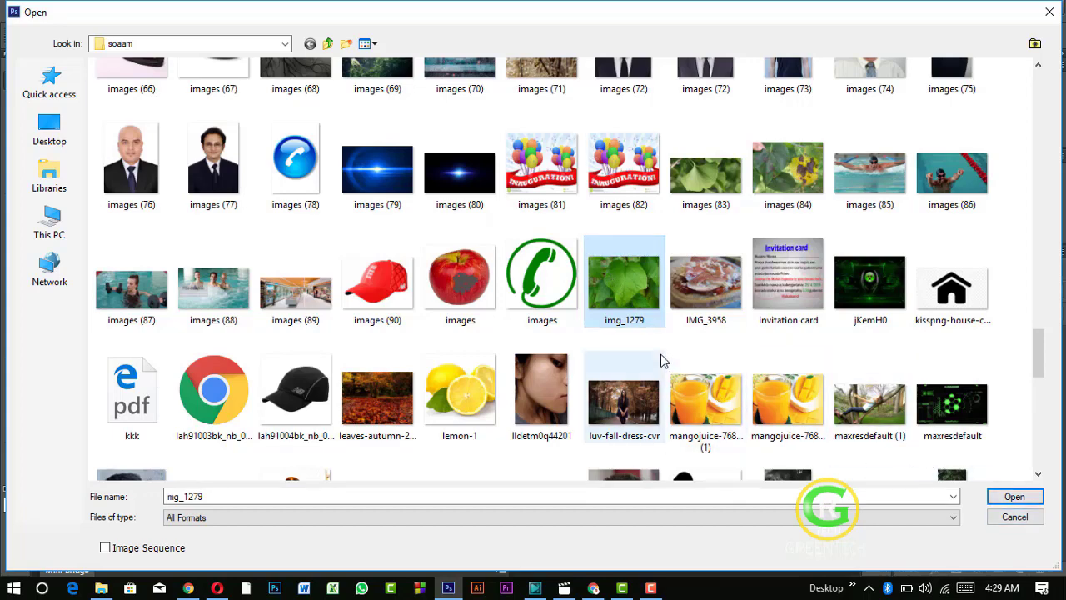
click(1011, 498)
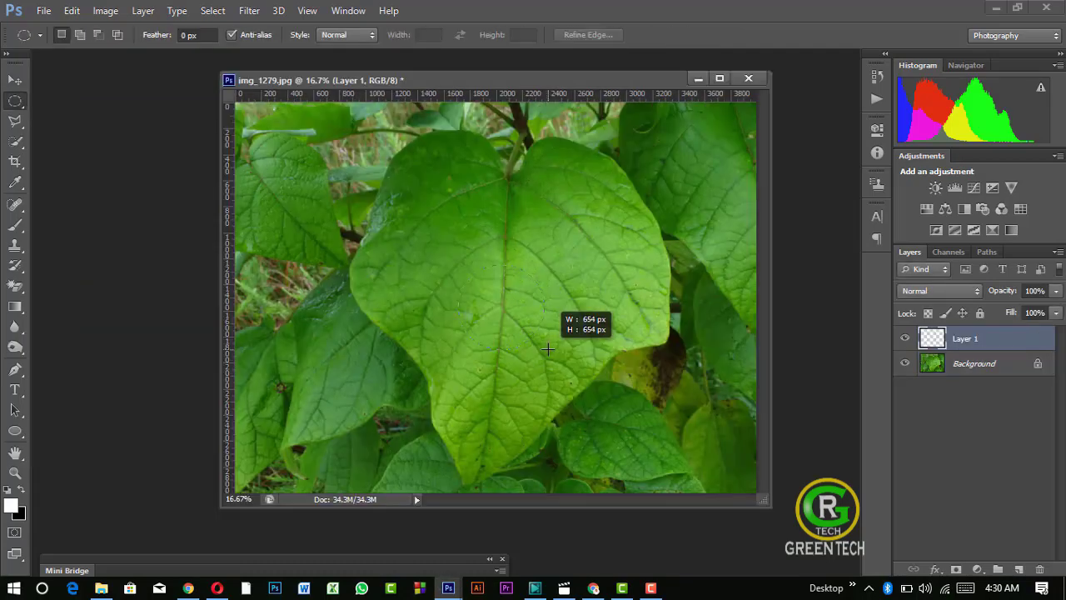
- Draw a perfect circle selection on the upper middle of the big leaf
mouse_move(548, 348)
mouse_down()
mouse_move(518, 348)
mouse_move(490, 310)
mouse_move(491, 249)
mouse_up()
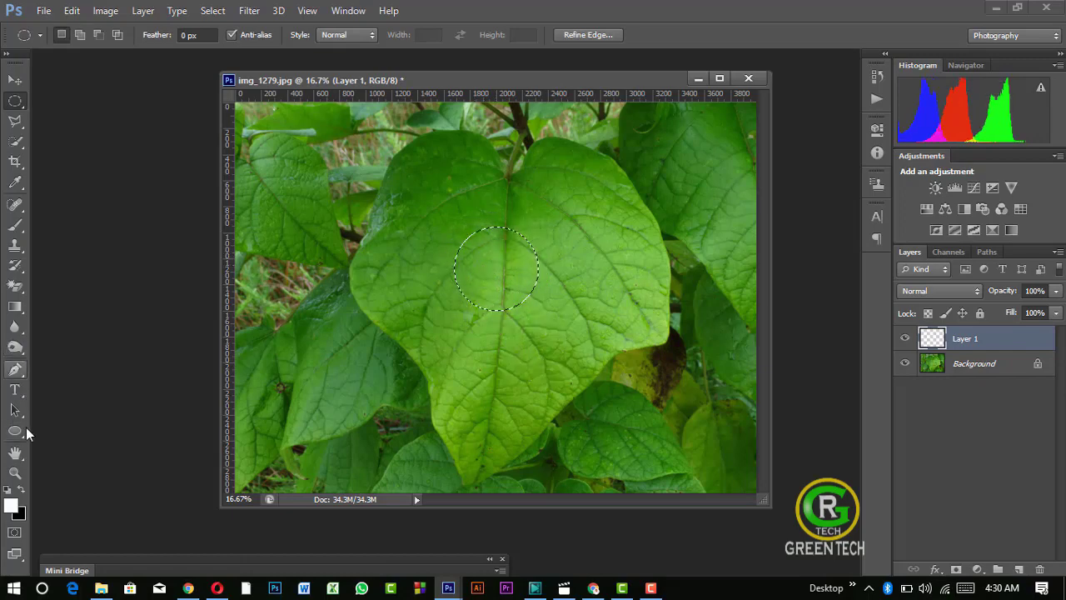
- Fill the circle on Layer 1 with a black-to-white gradient, then deselect
click(12, 308)
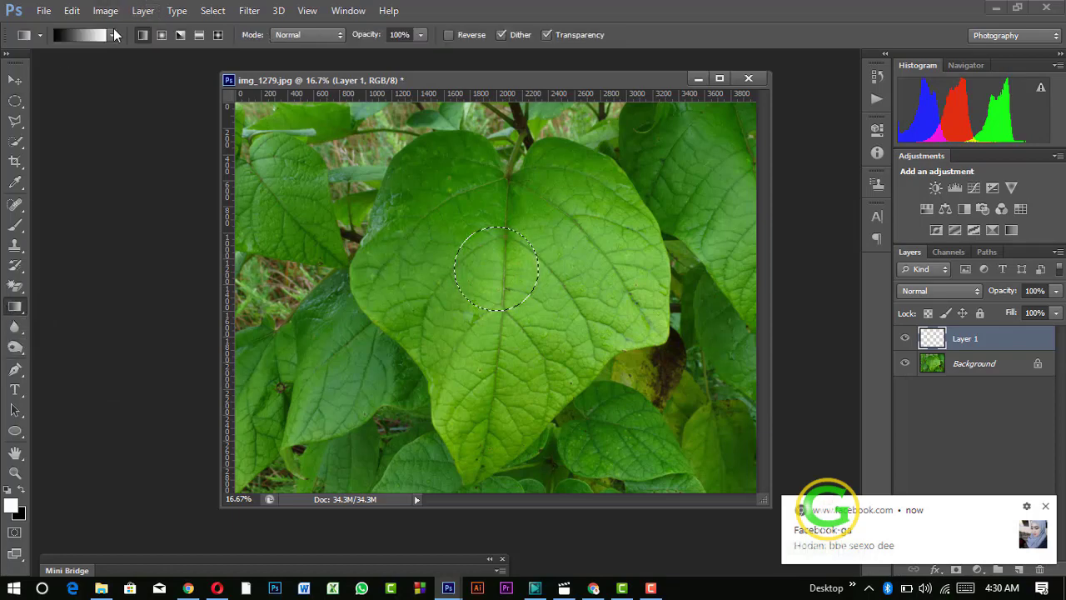
click(112, 35)
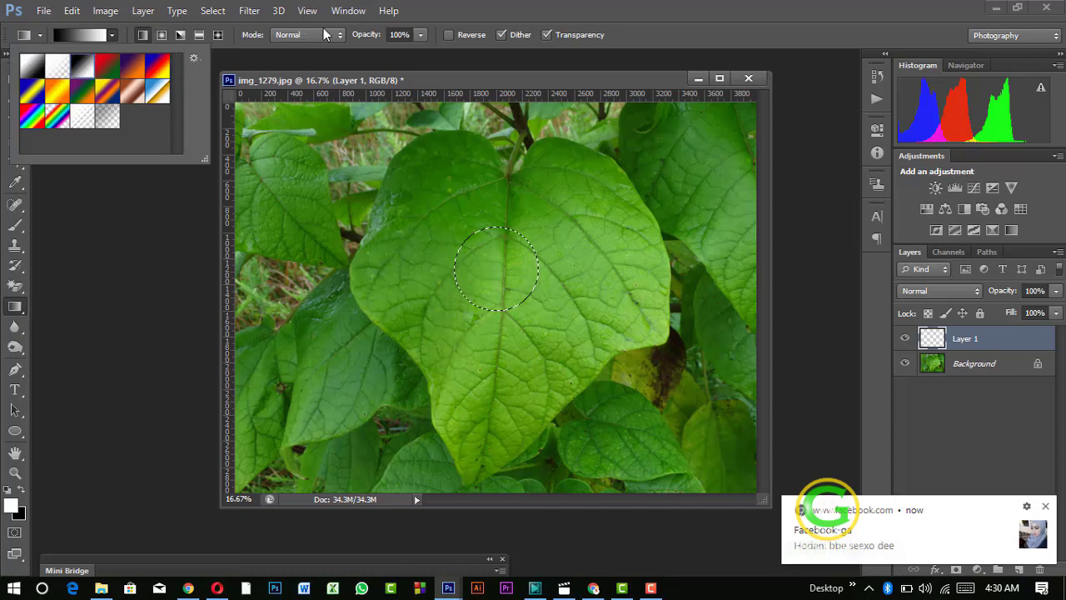
click(462, 9)
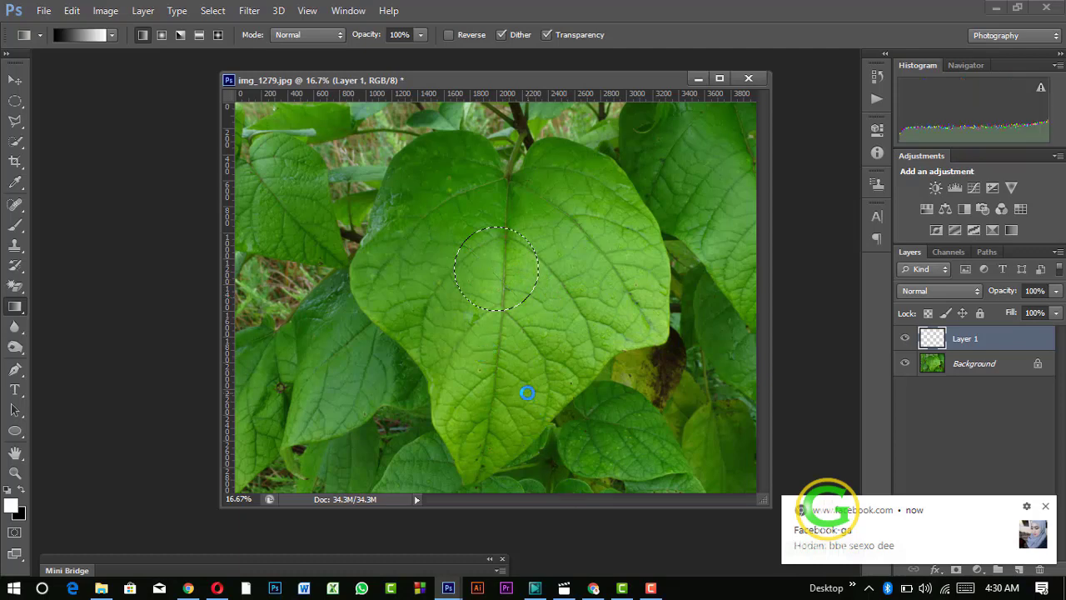
drag(527, 392, 456, 350)
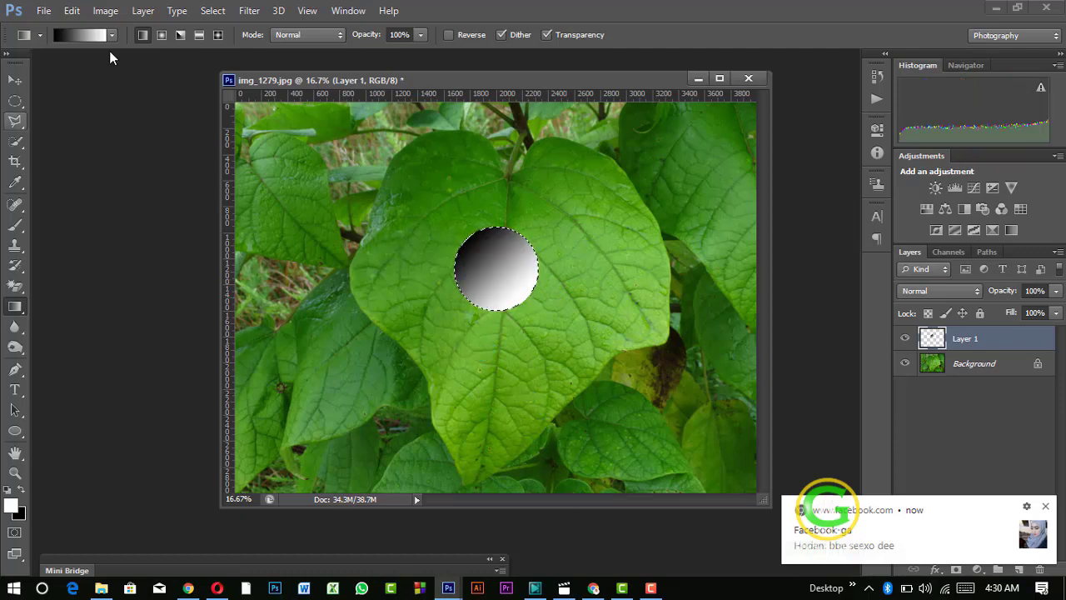
click(213, 11)
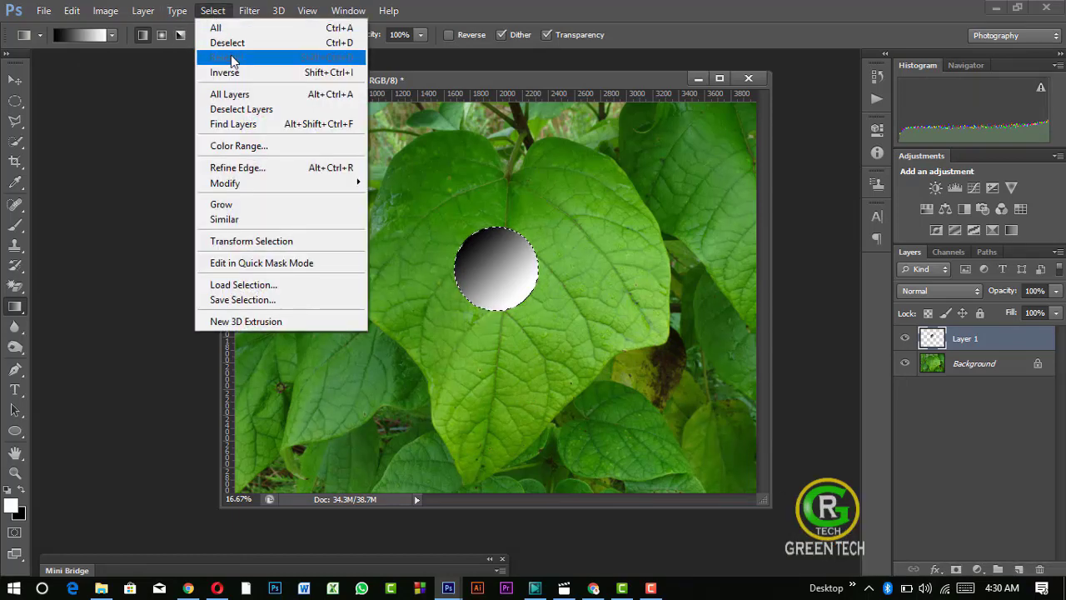
click(229, 42)
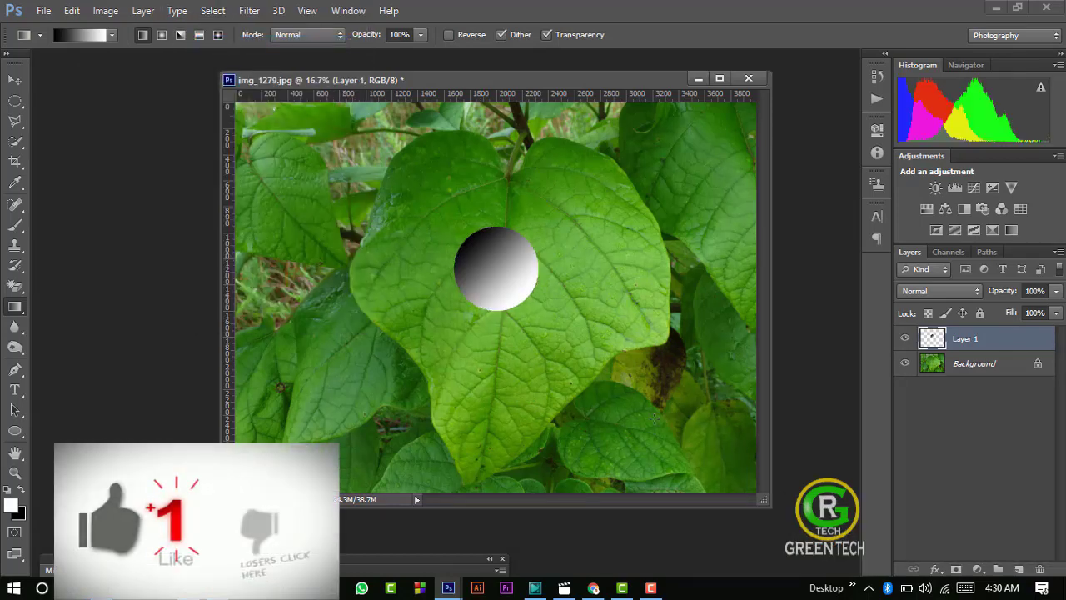
- Set Layer 1's blend mode to Overlay and shift the droplet slightly left
click(978, 291)
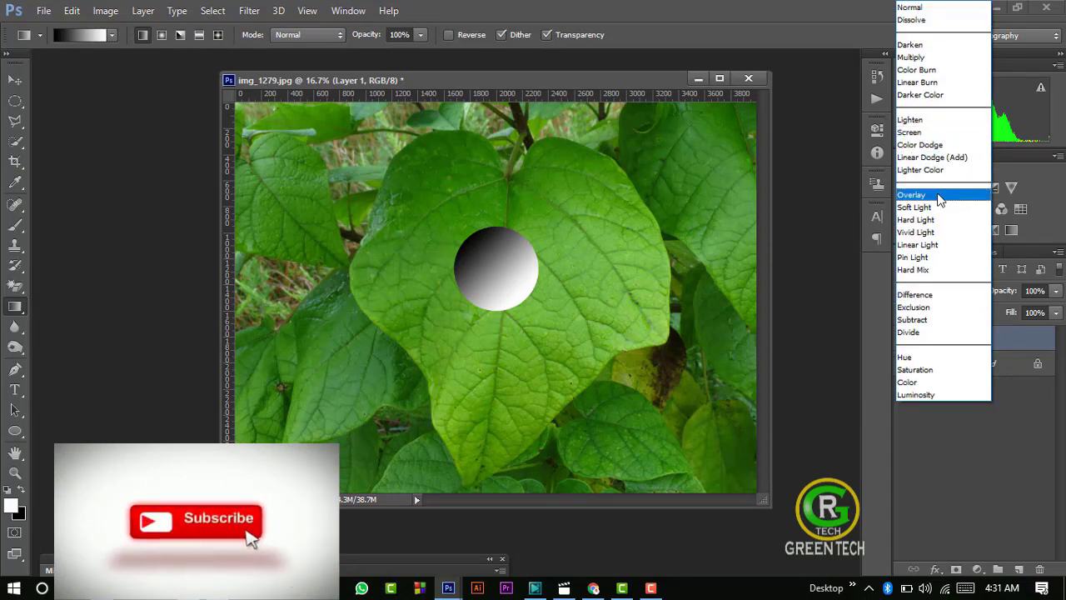
click(911, 194)
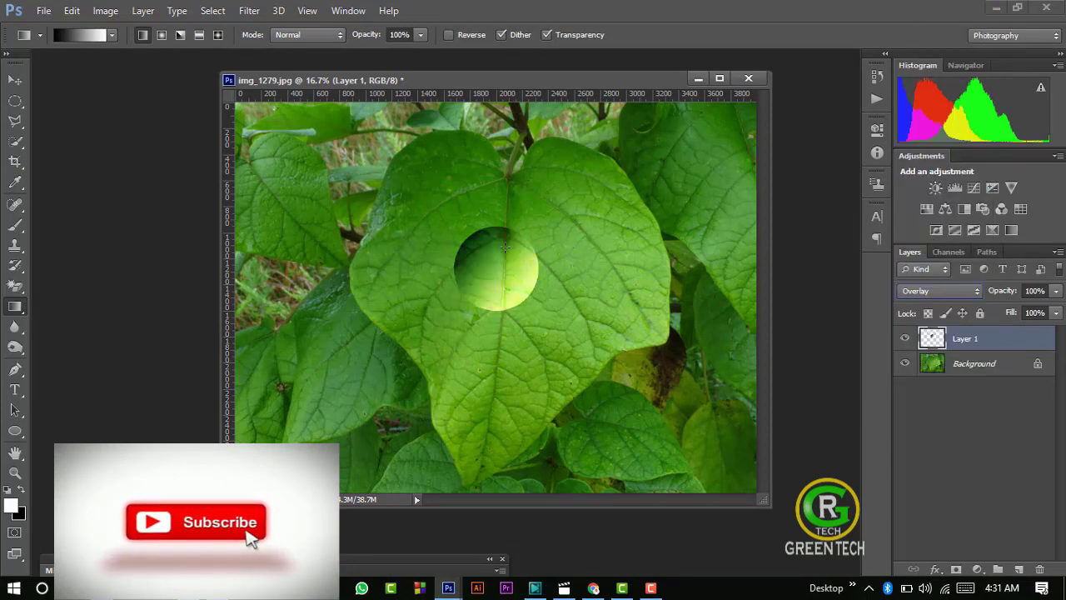
click(15, 80)
mouse_move(503, 340)
mouse_down()
mouse_move(491, 307)
mouse_move(443, 275)
mouse_up()
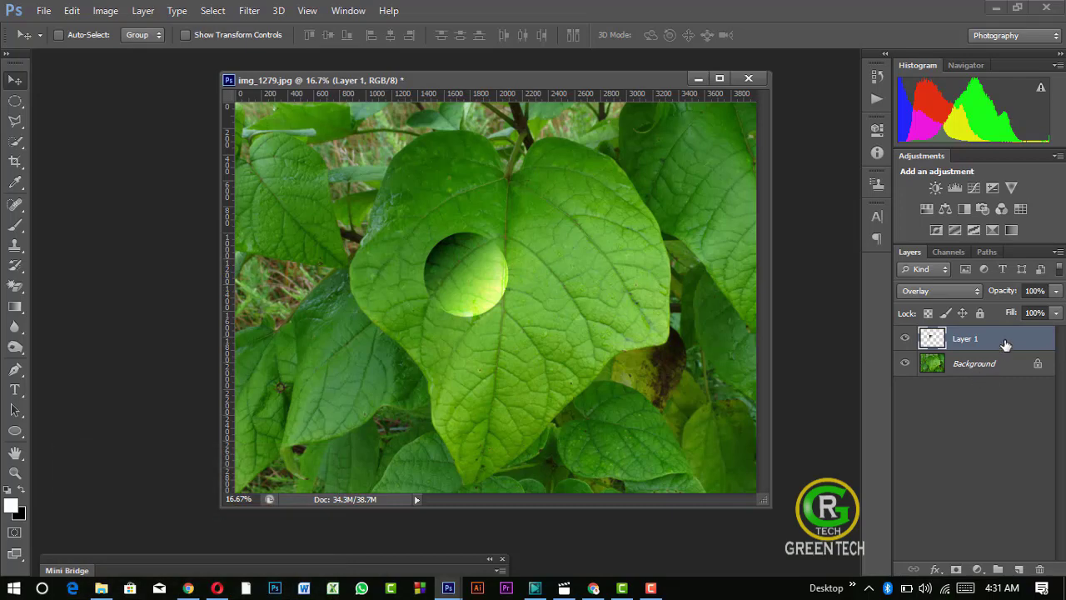
- Add an Inner Shadow layer style to the droplet in Linear Burn mode
click(936, 569)
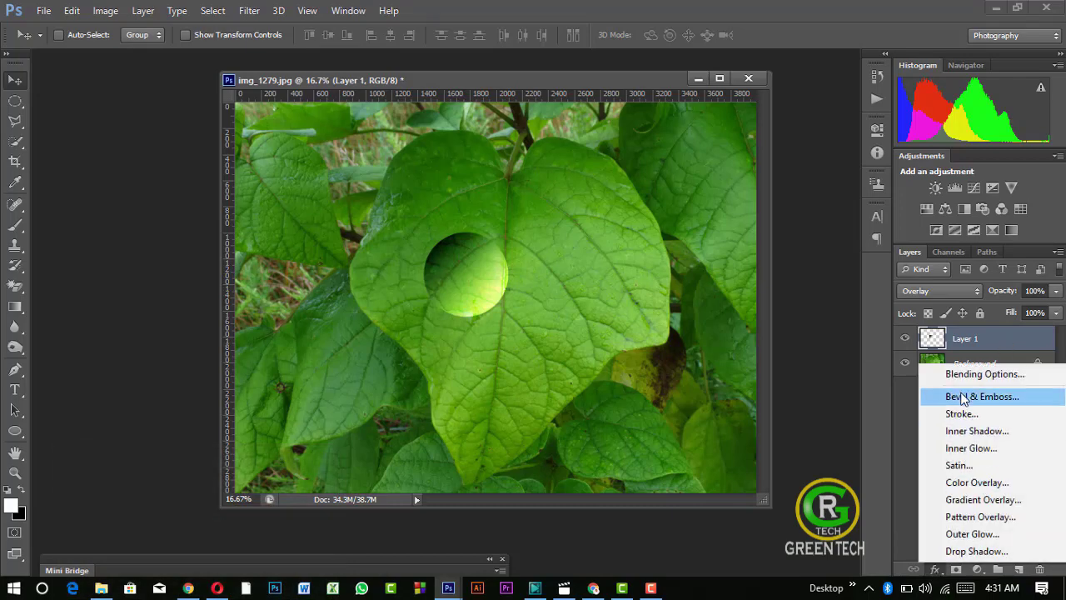
click(957, 378)
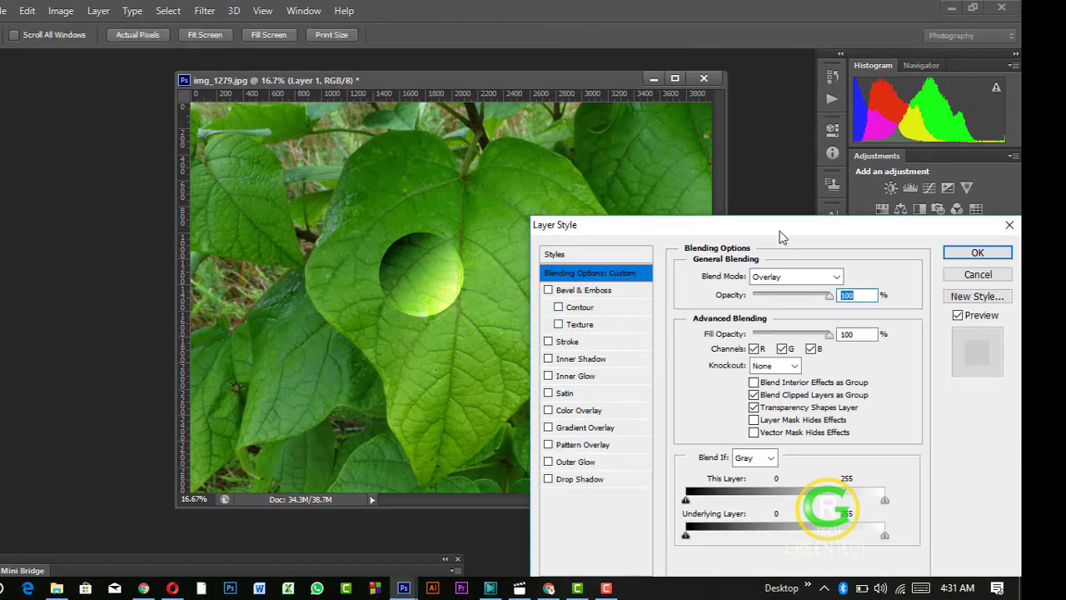
drag(781, 233, 784, 145)
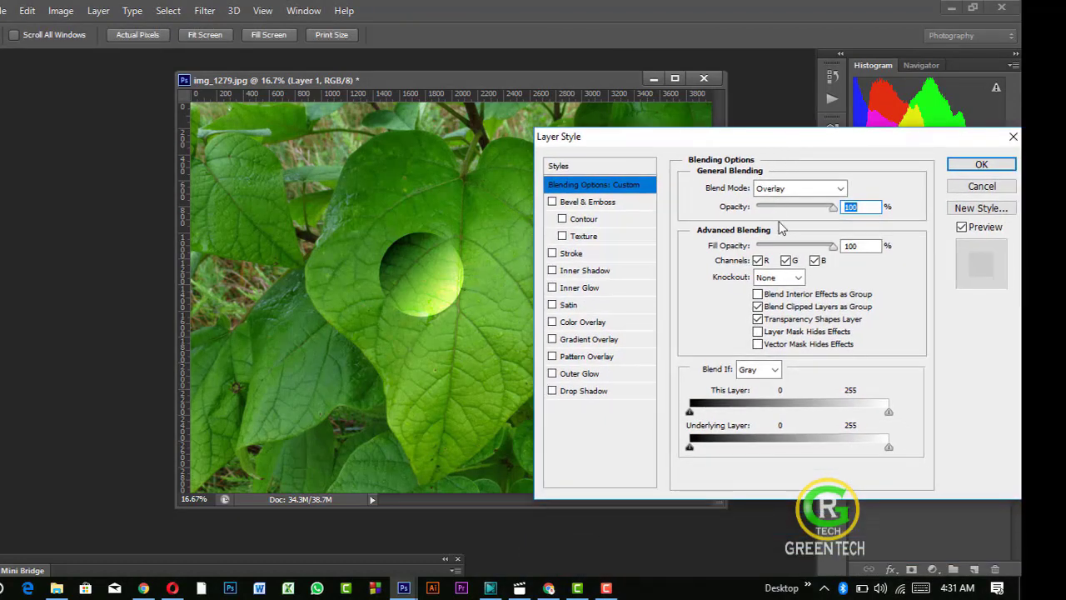
click(583, 271)
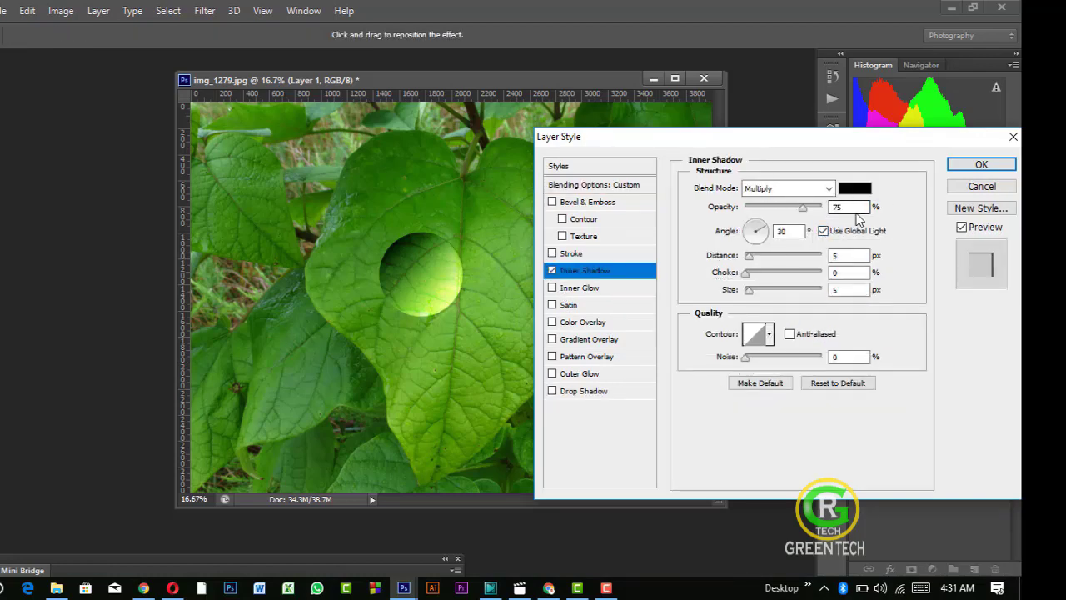
click(828, 189)
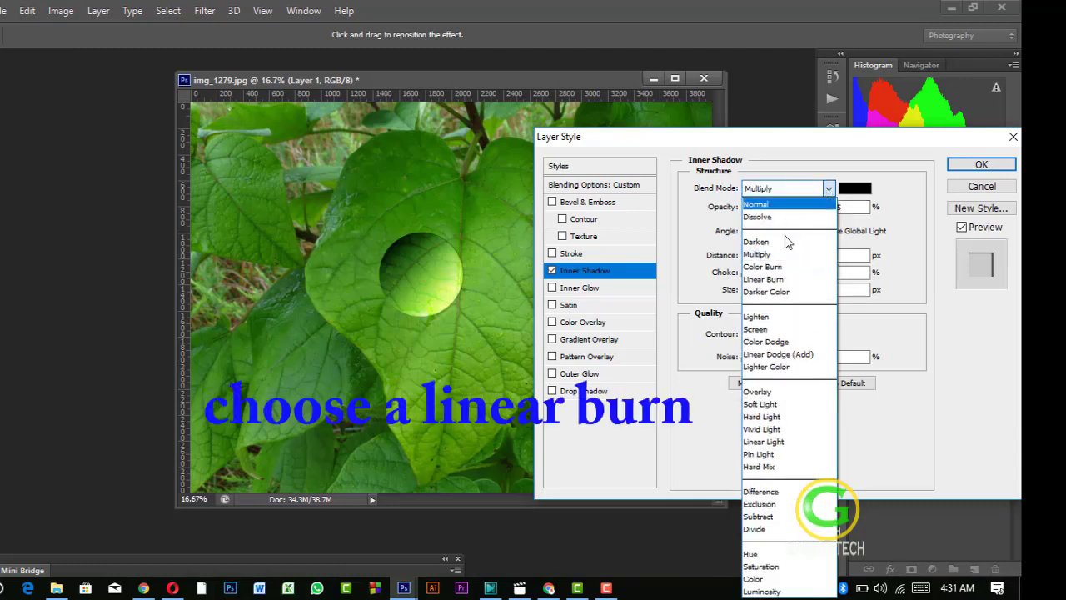
click(772, 280)
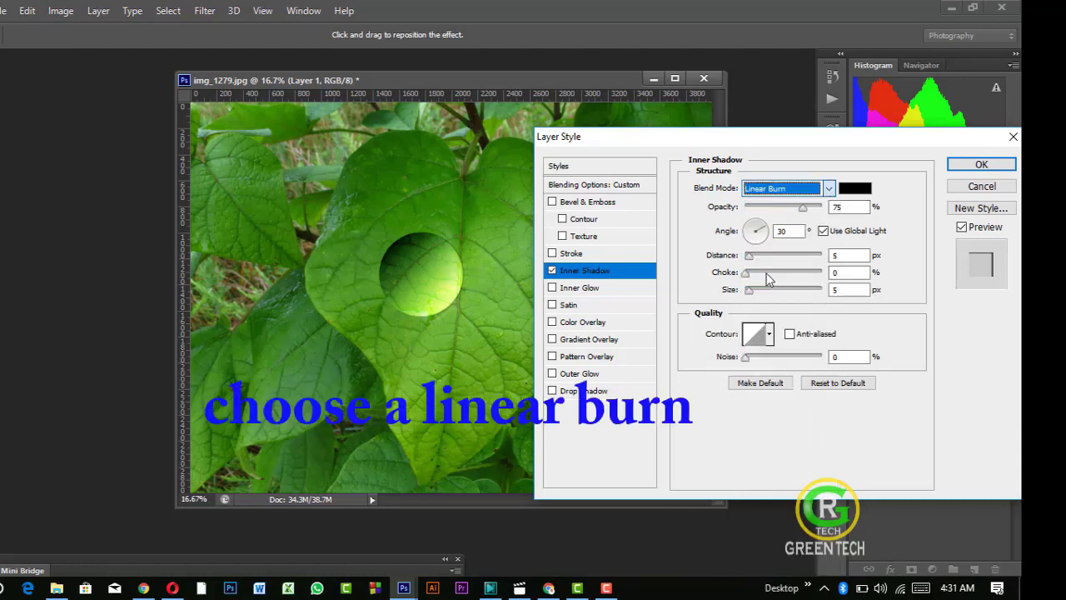
- Set the inner shadow to 40% opacity, its own -30° angle, 3 px distance, 5 px size
double_click(841, 206)
text(40)
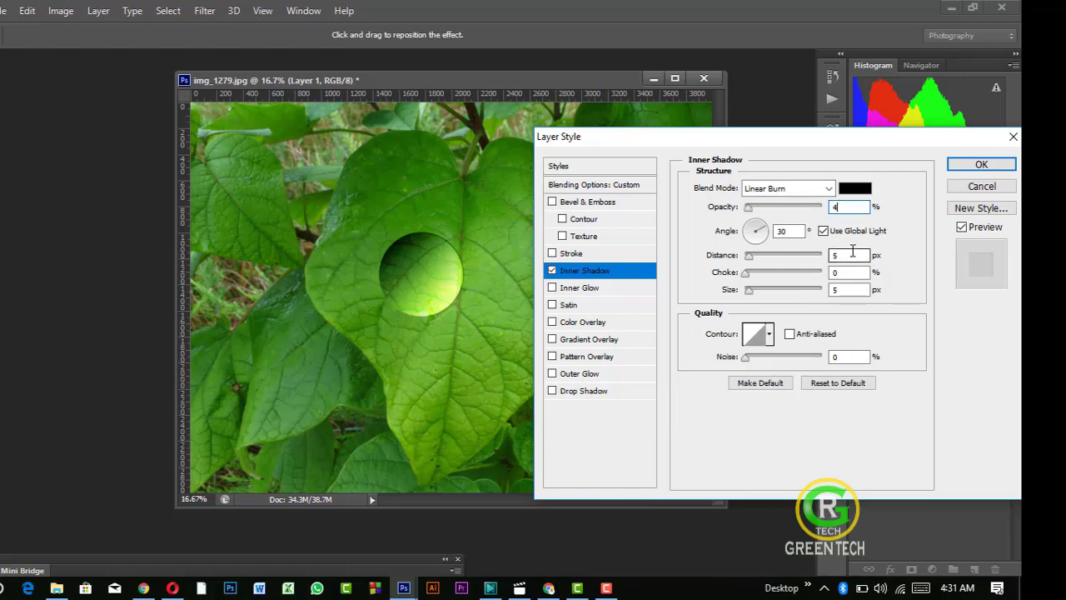
click(824, 231)
double_click(799, 231)
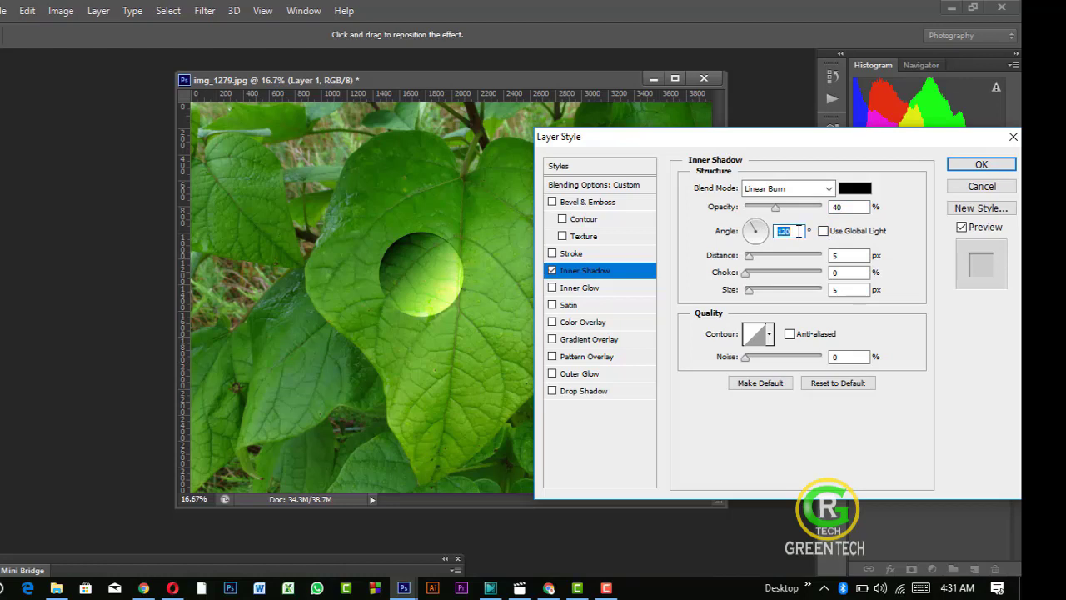
text(-3)
text(0)
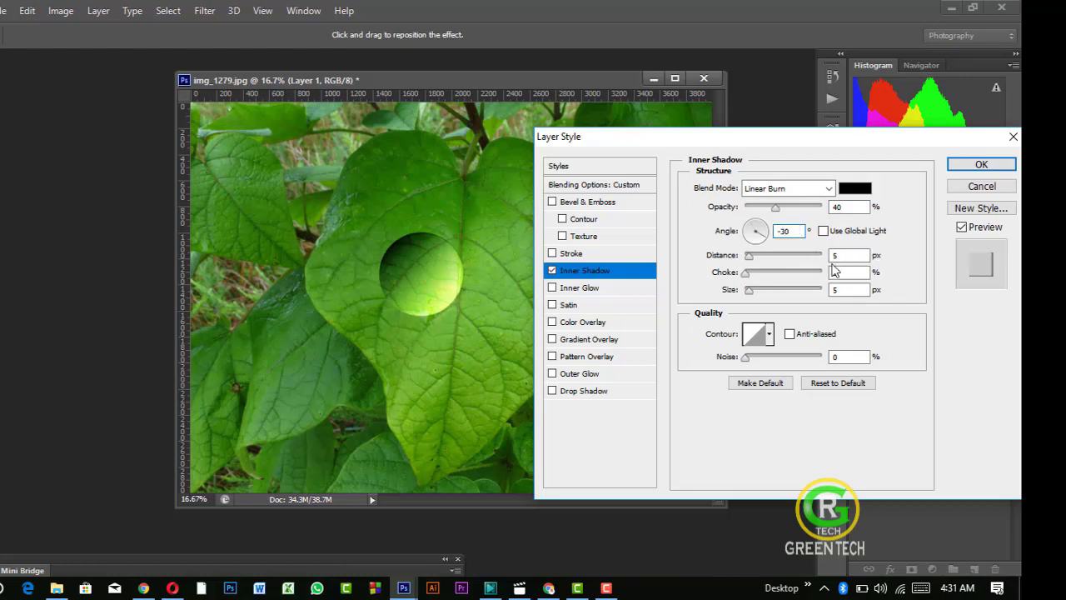
double_click(842, 255)
text(2)
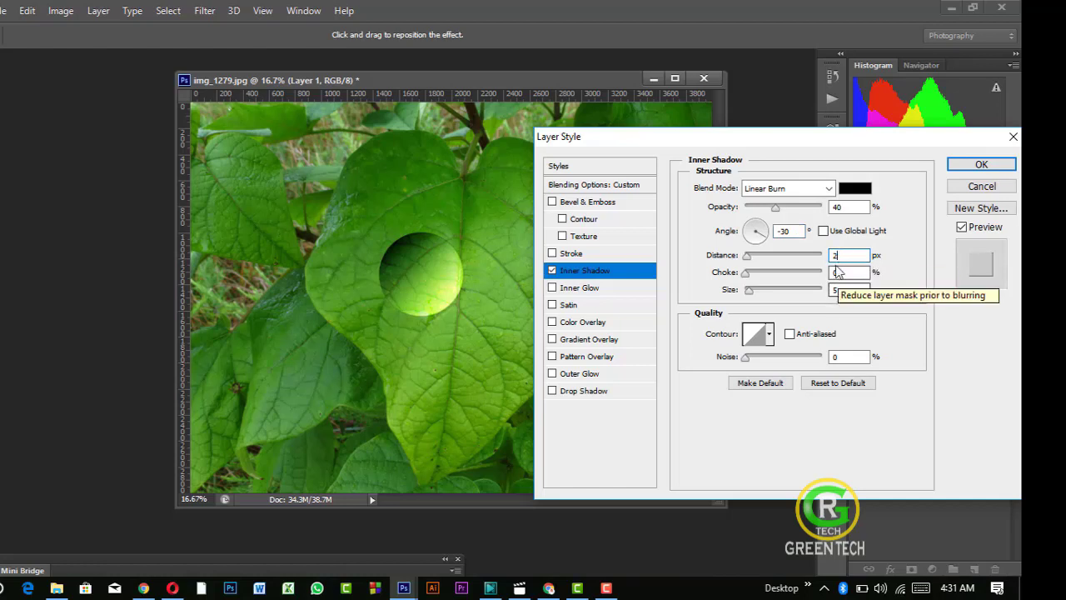
key(BackSpace)
text(3)
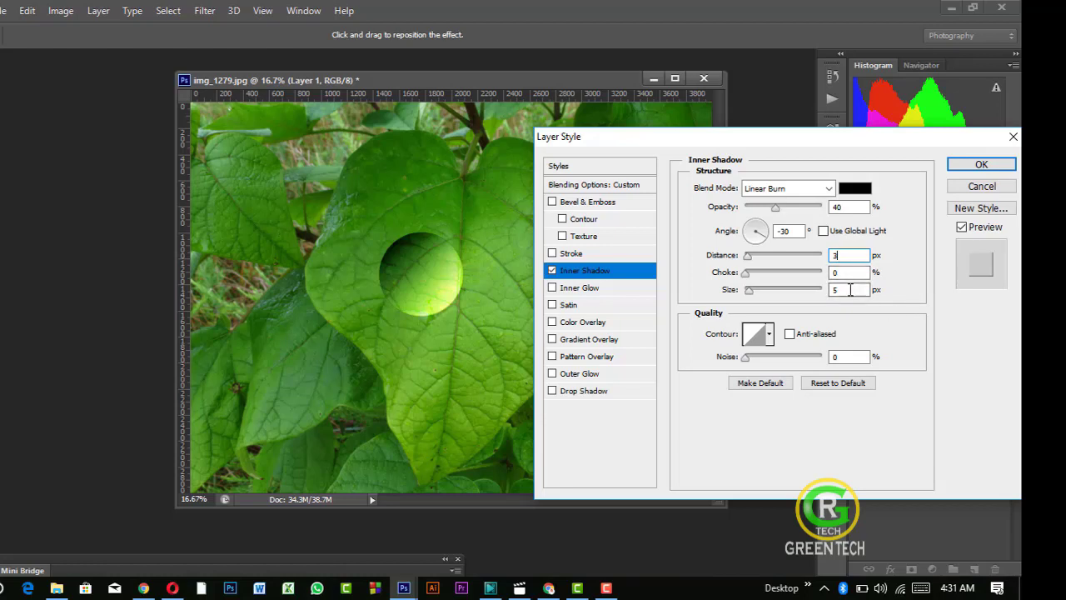
click(847, 290)
- Add a Linear Burn drop shadow at 30% opacity
click(585, 391)
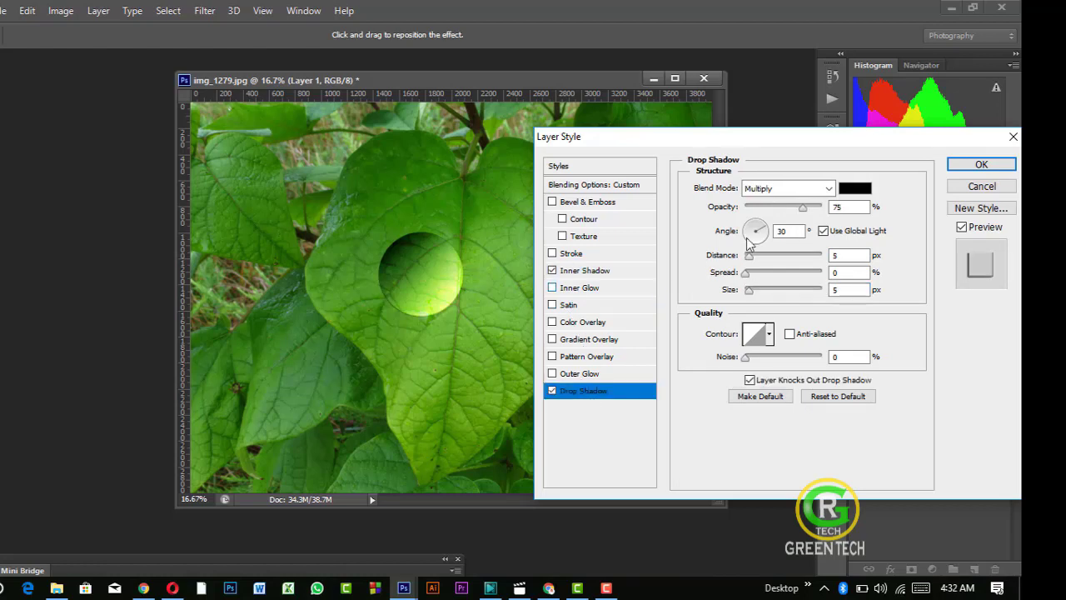
click(829, 189)
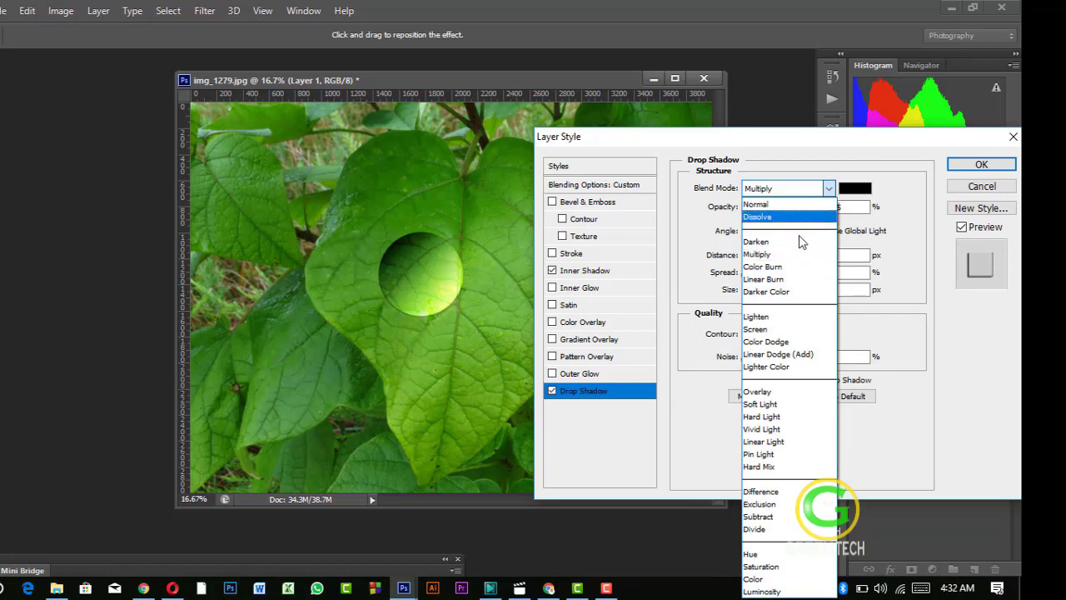
click(758, 280)
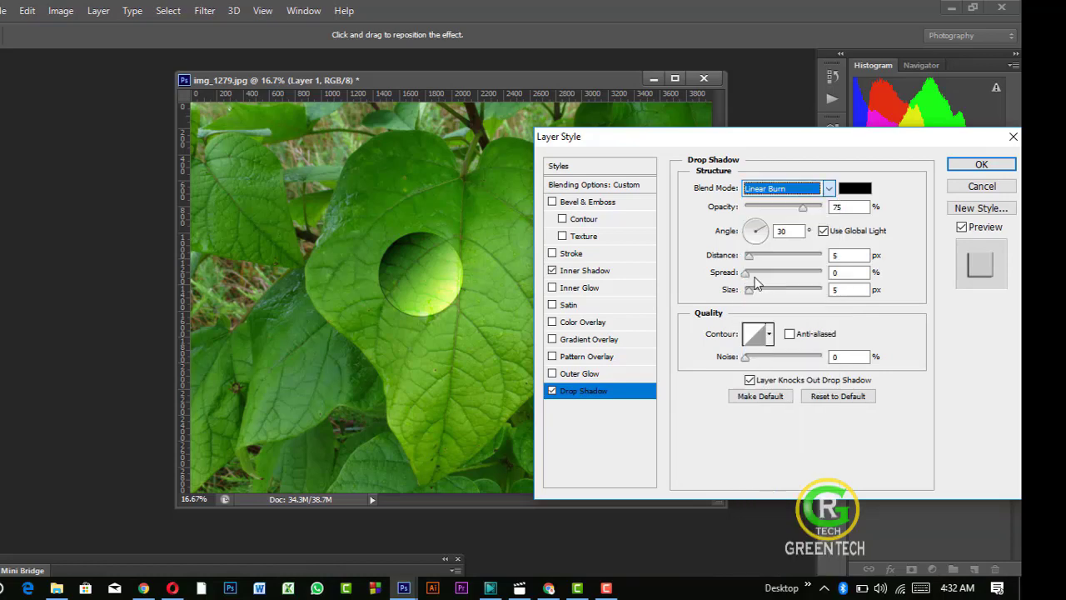
double_click(845, 206)
text(30)
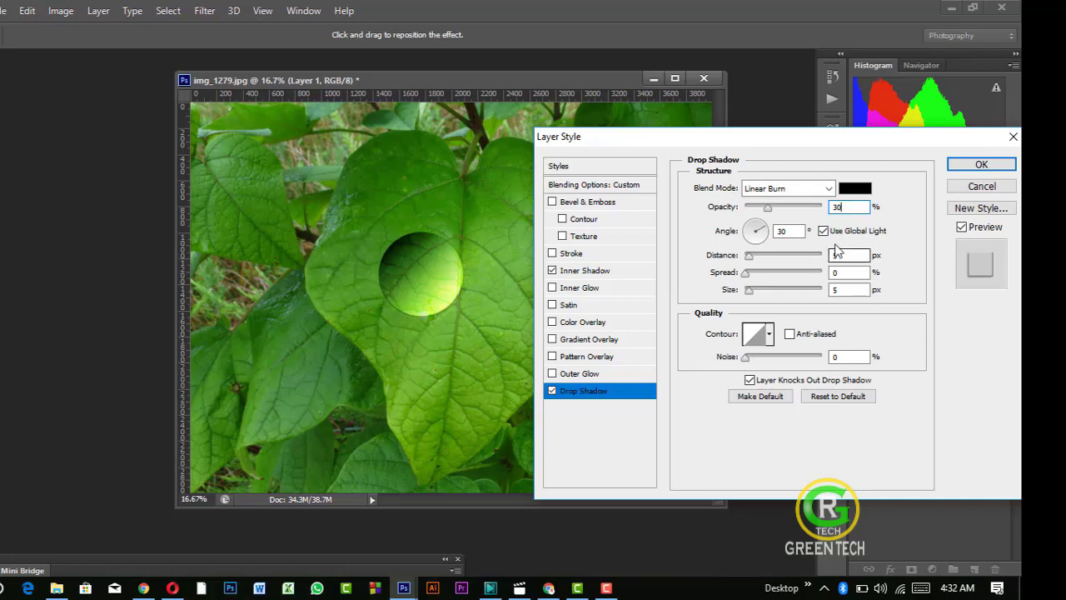
- Give the drop shadow its own 127° angle, 10 px distance and 15 px size
click(824, 232)
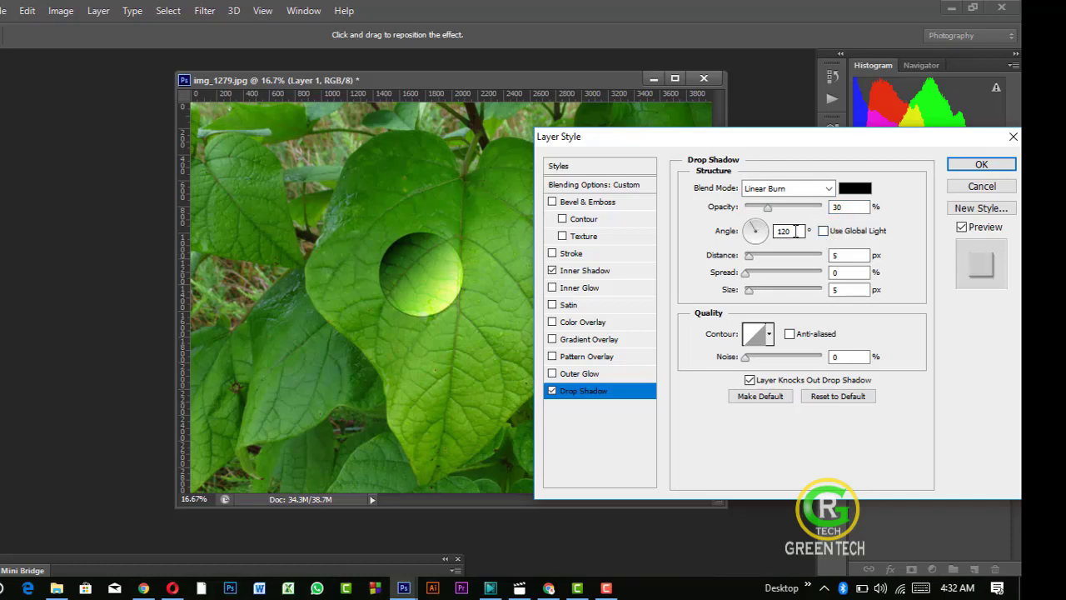
click(795, 231)
text(127)
text(3)
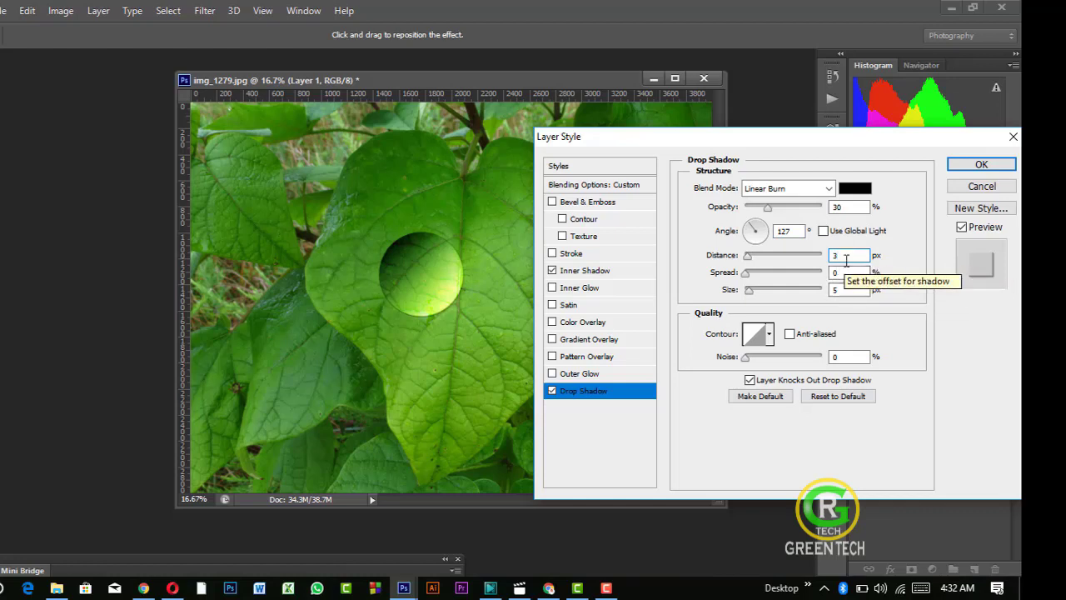
key(BackSpace)
text(1)
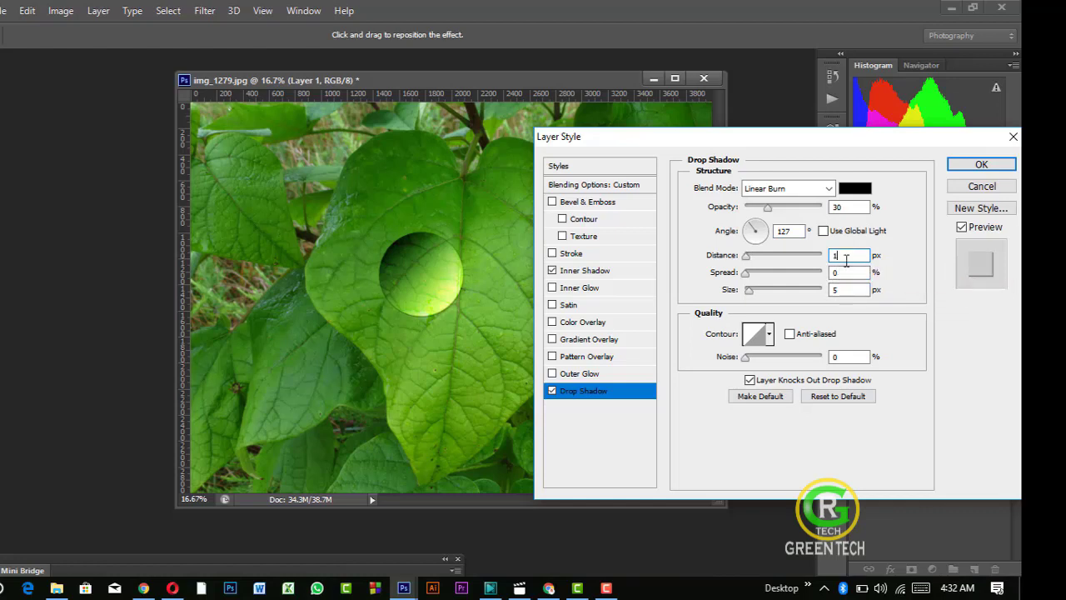
text(0)
double_click(853, 288)
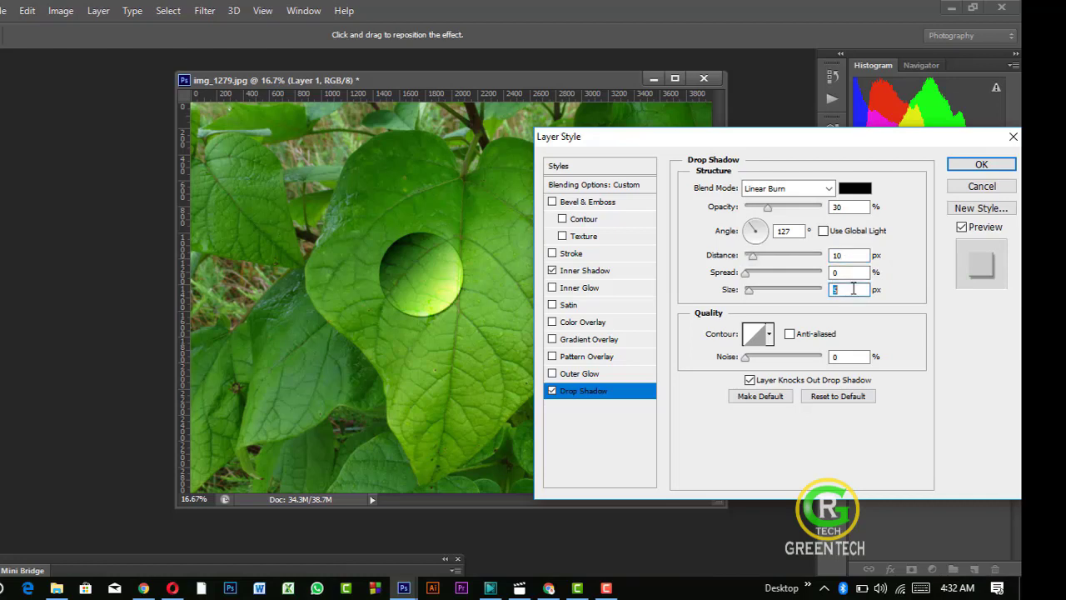
text(14)
key(BackSpace)
text(5)
- Apply both shadow effects and nudge the droplet slightly right and down
click(982, 165)
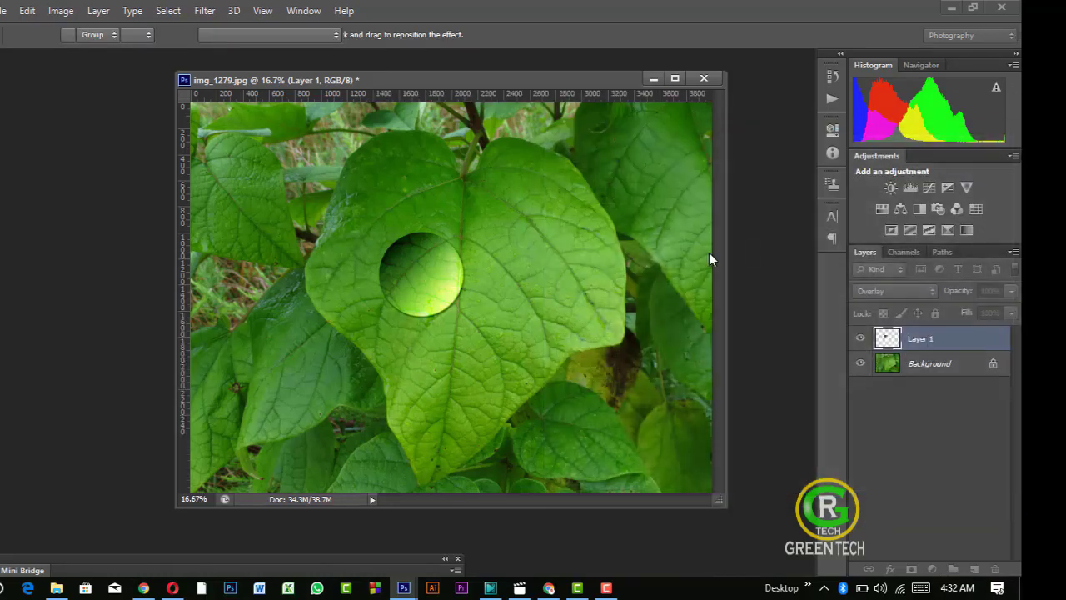
drag(406, 263, 430, 265)
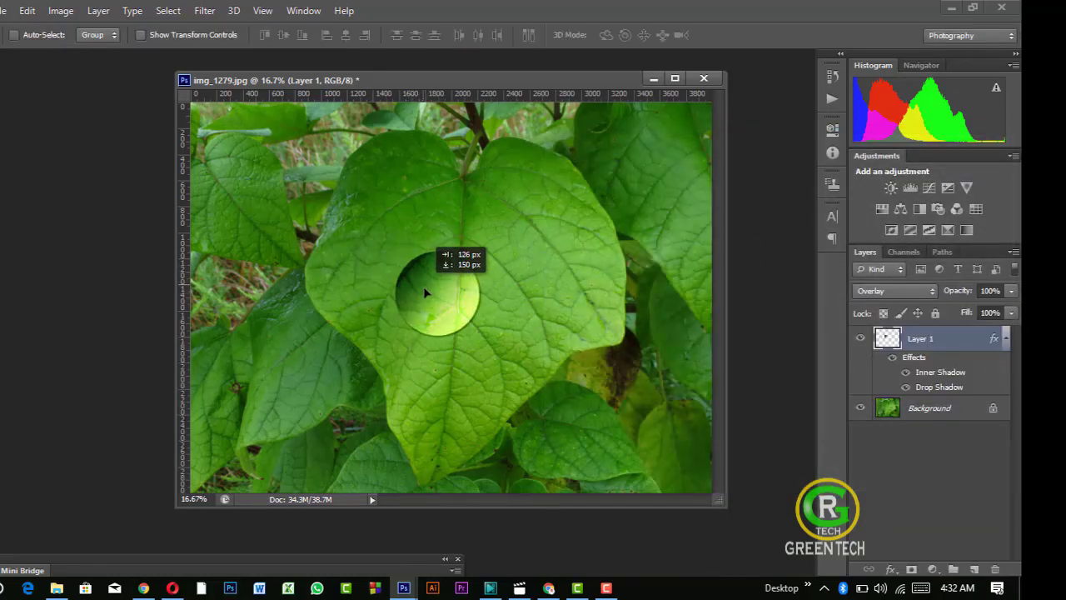
key(g)
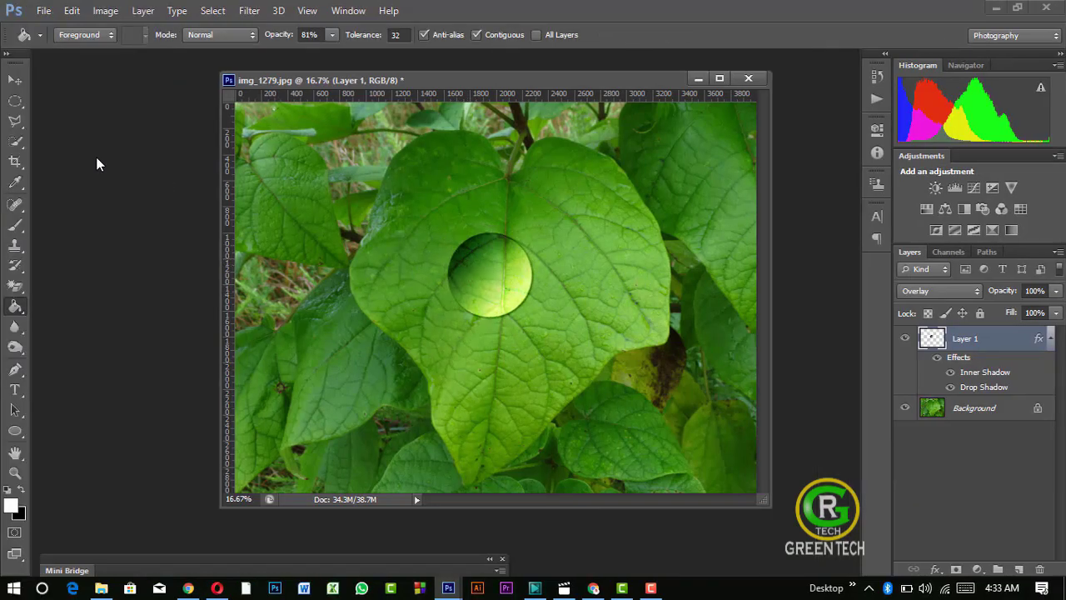
click(15, 79)
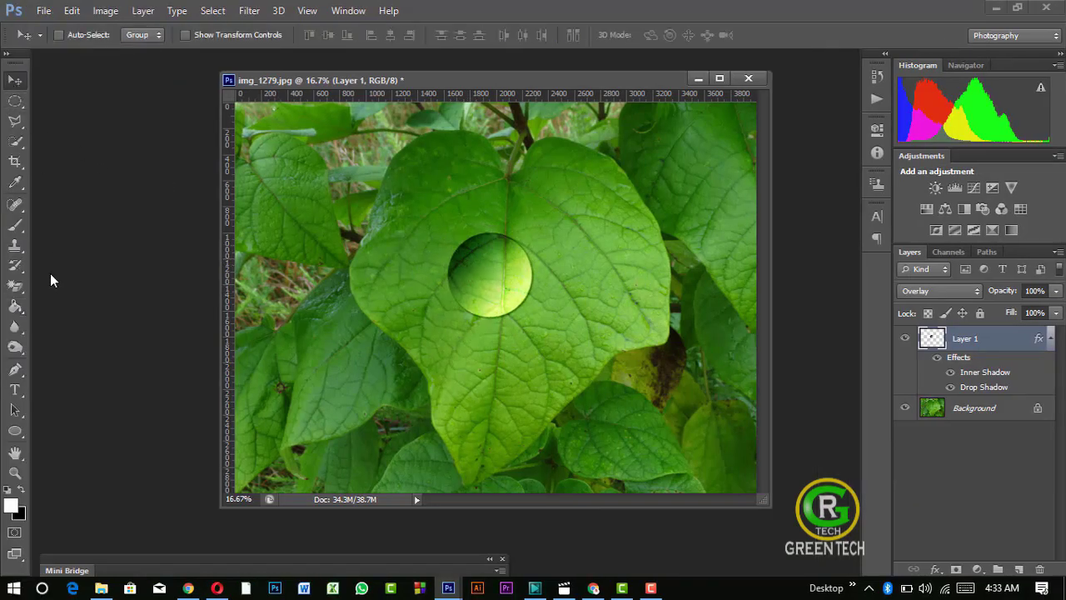
- Set up the Brush tool at 89 px for the droplet's highlight
click(15, 223)
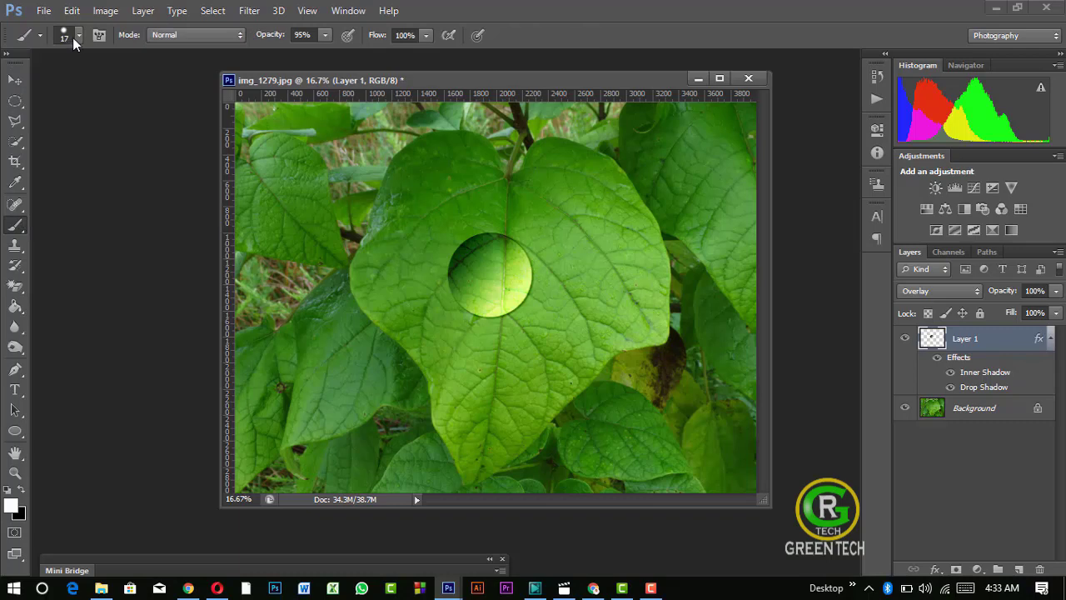
click(74, 37)
drag(50, 76, 45, 78)
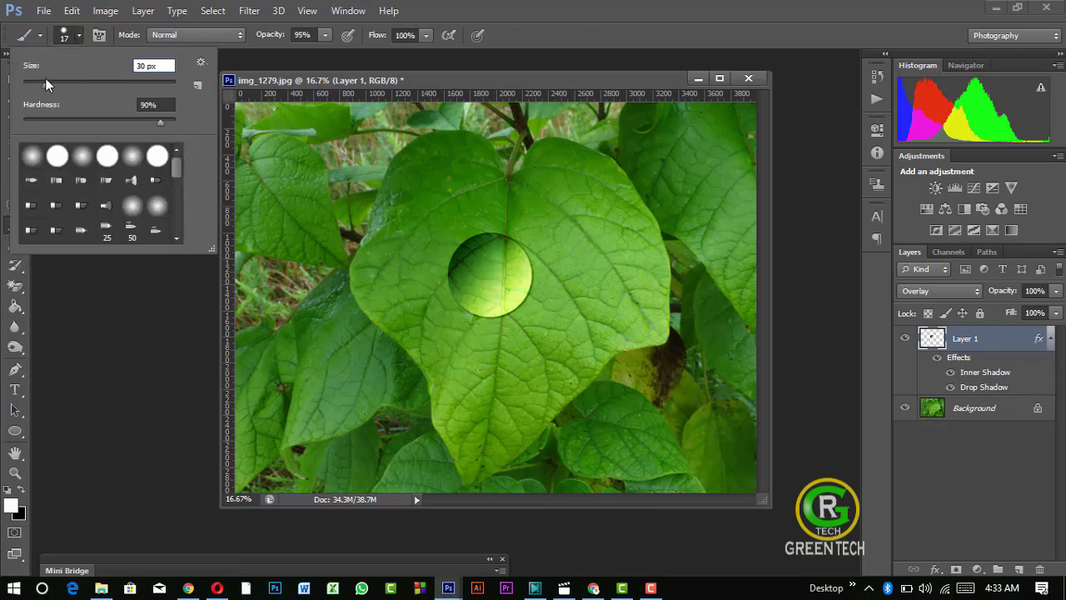
click(90, 80)
key(Return)
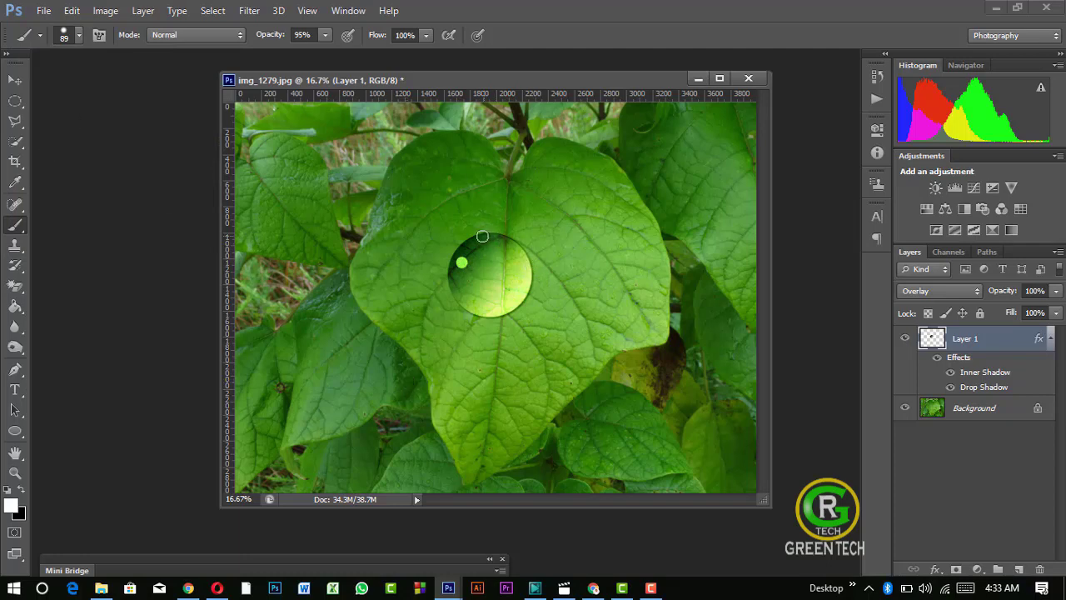
- Shift the droplet slightly left and Alt-drag a copy lower right as Layer 1 copy
click(15, 79)
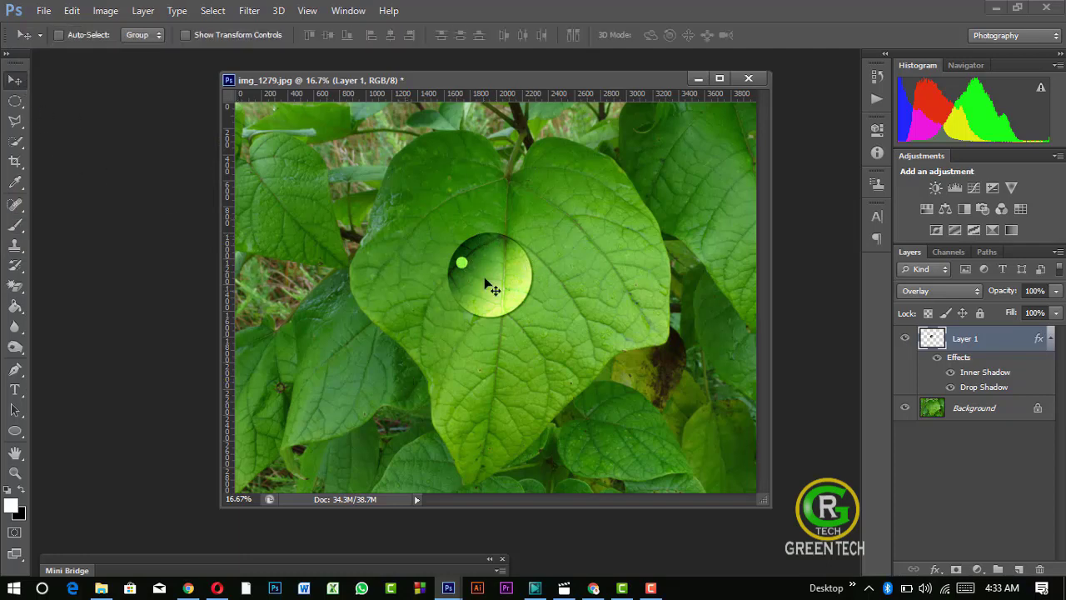
mouse_move(495, 249)
mouse_down()
mouse_move(438, 259)
mouse_move(480, 253)
mouse_up()
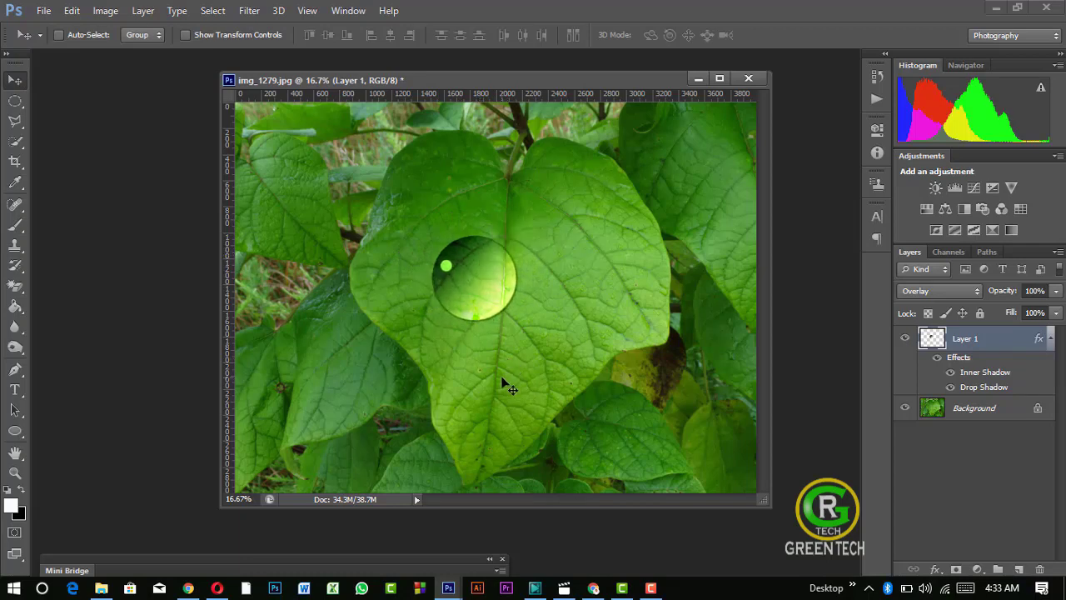
drag(476, 290, 523, 389)
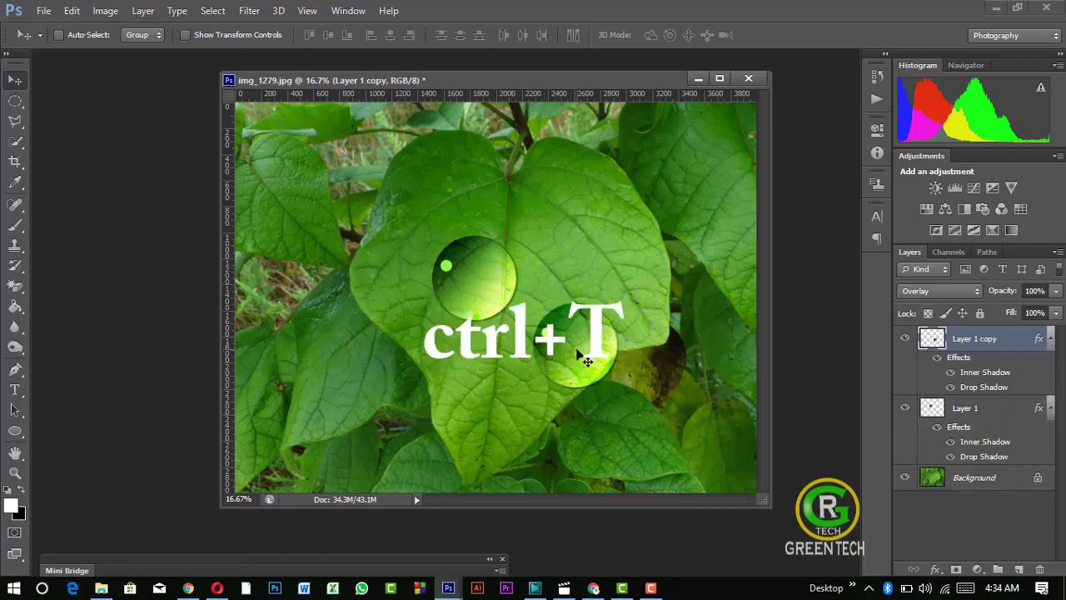
- Free Transform the droplet copy smaller and wider, then move it onto the lower leaf
key(ctrl+t)
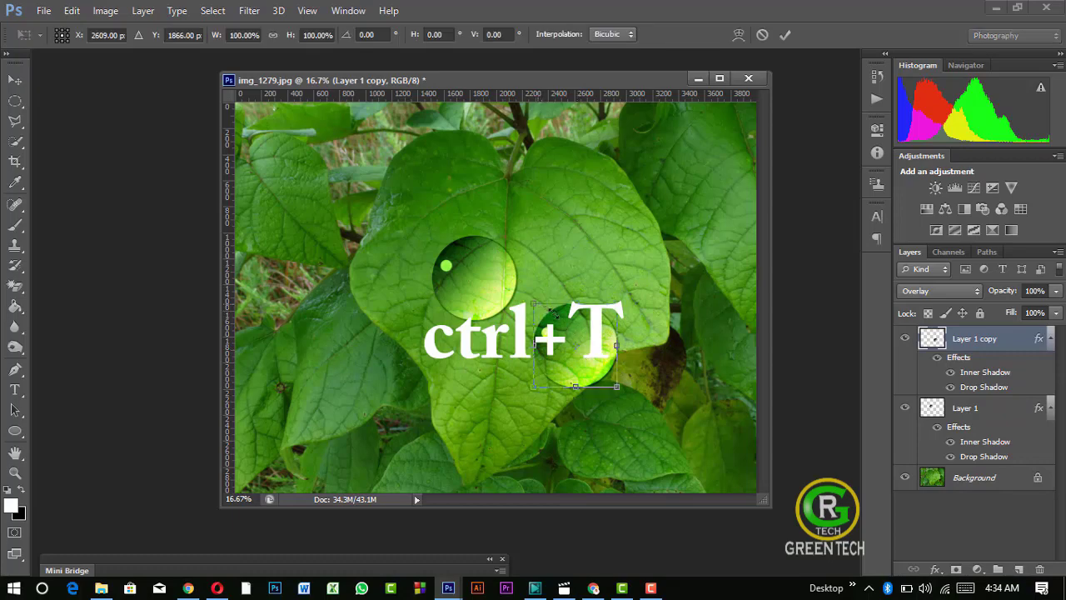
drag(550, 310, 598, 366)
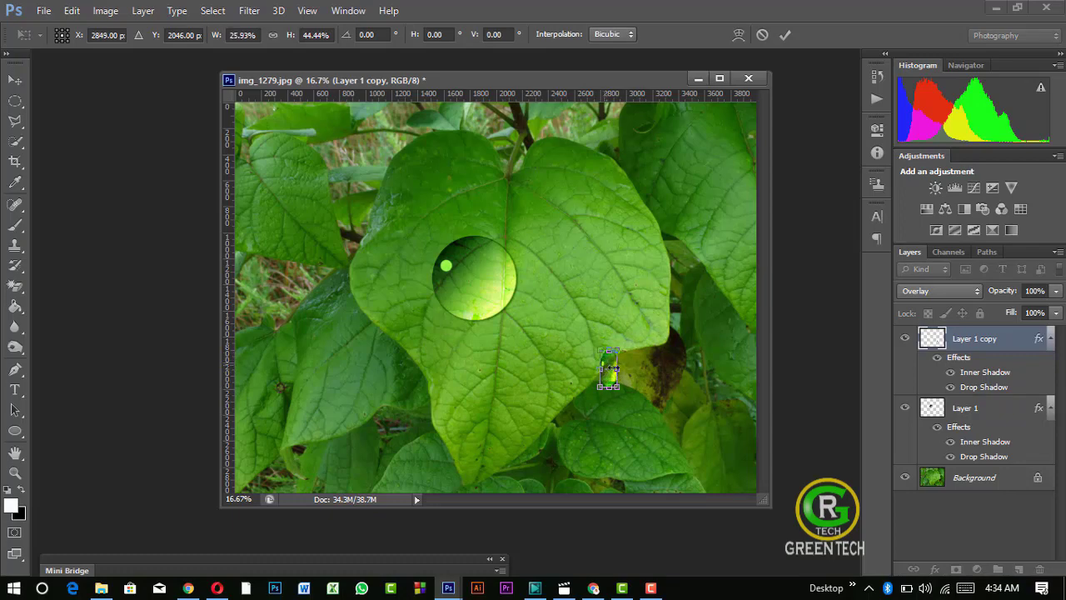
drag(597, 363, 608, 360)
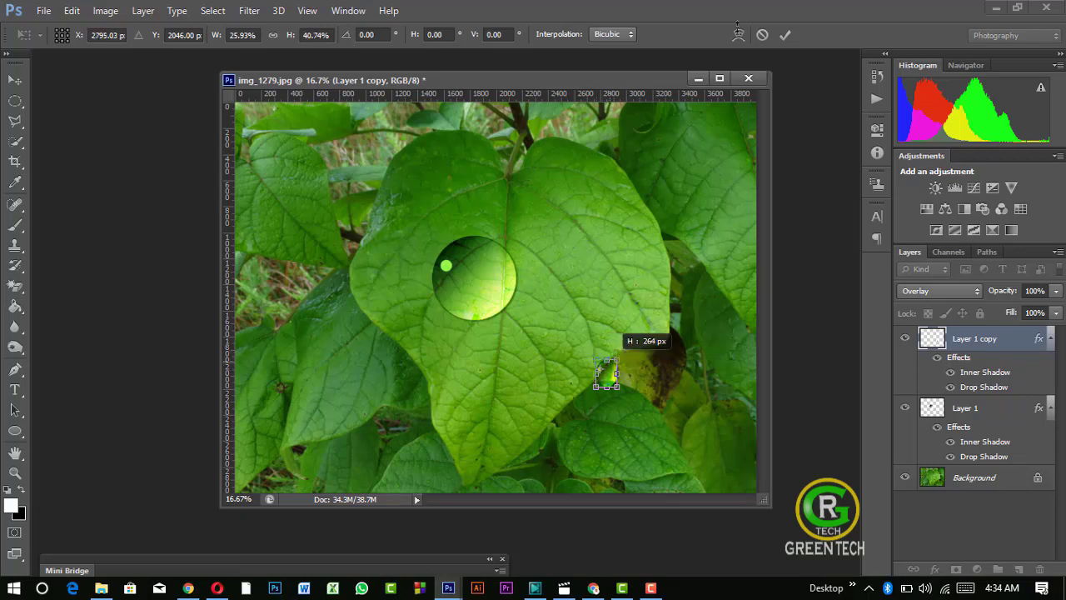
click(783, 37)
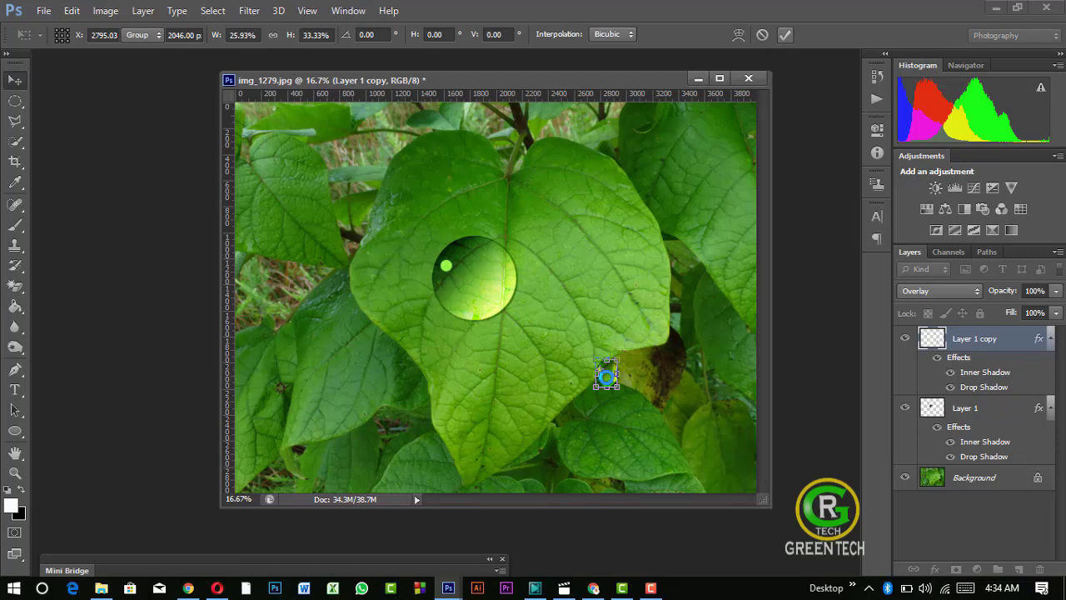
mouse_move(606, 377)
mouse_down()
mouse_move(610, 409)
mouse_move(647, 443)
mouse_move(734, 261)
mouse_up()
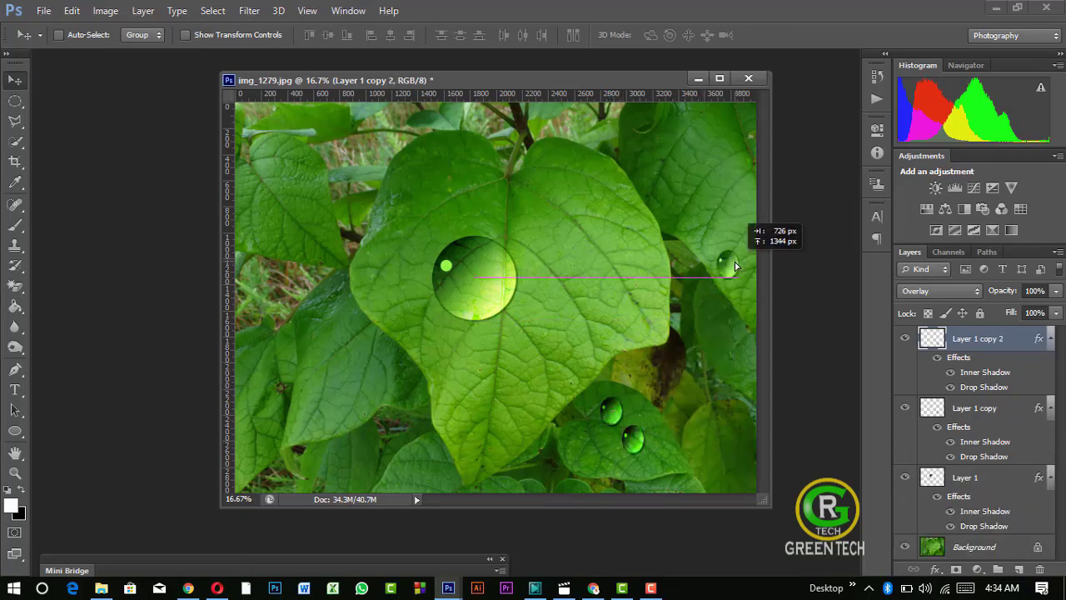
- Place two more droplet copies on the leaves and select the Layer 1 copy 2 droplet
drag(638, 427, 605, 351)
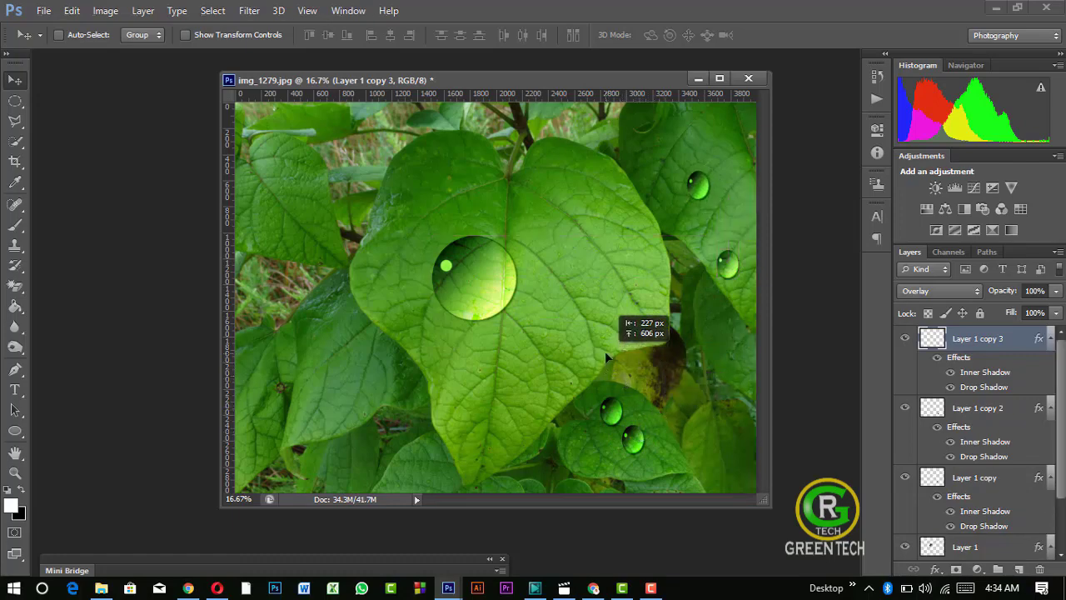
drag(613, 411, 634, 353)
right_click(614, 411)
click(659, 424)
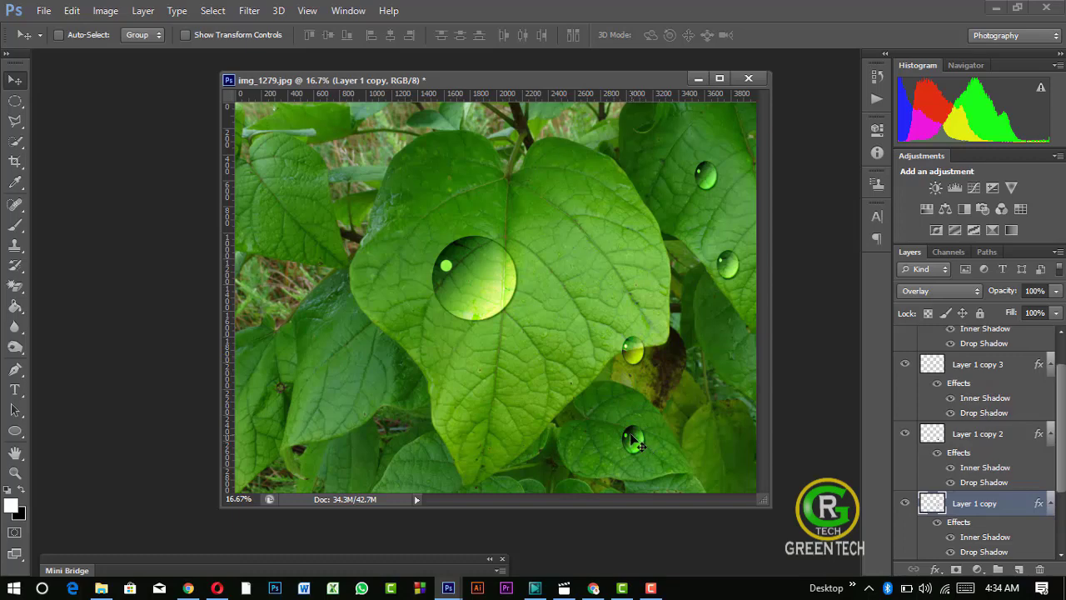
right_click(635, 444)
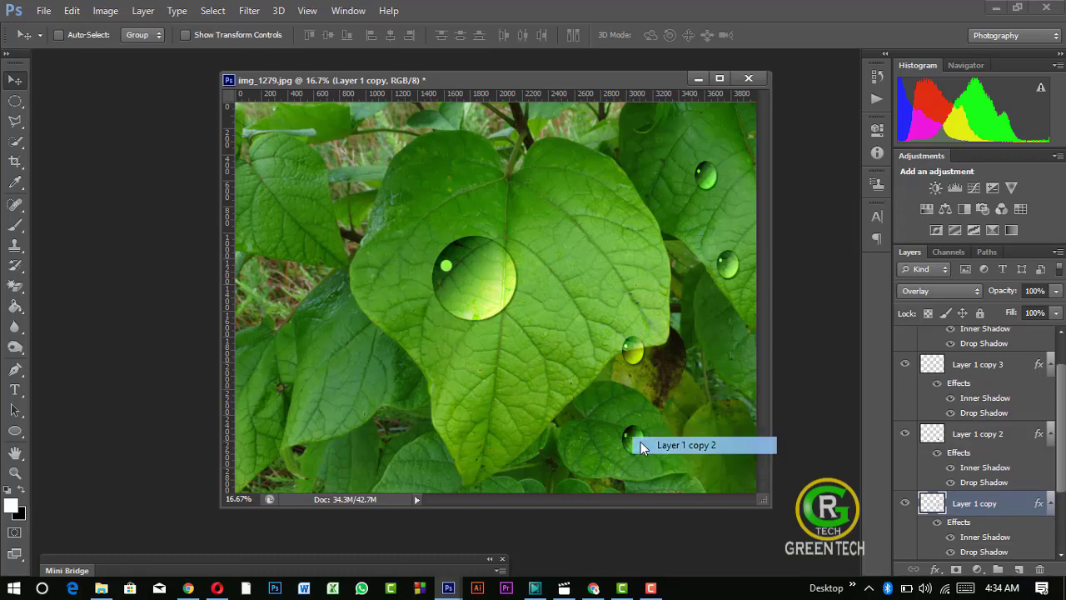
click(642, 443)
- Scatter further droplet copies toward the bottom edge and onto the left-hand leaves
mouse_move(638, 448)
mouse_down()
mouse_move(603, 463)
mouse_move(476, 477)
mouse_move(479, 485)
mouse_up()
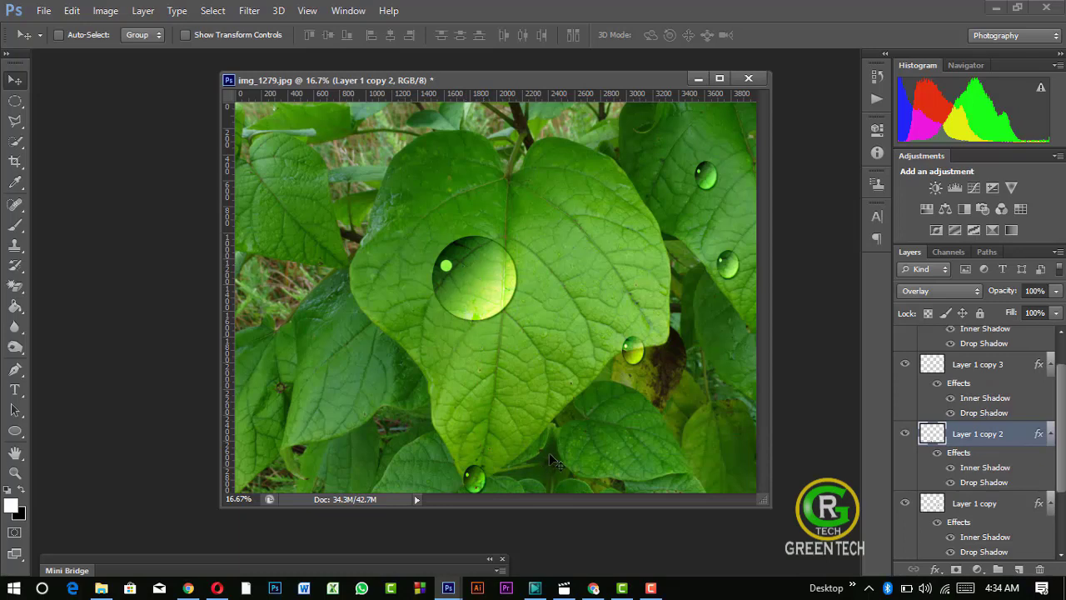
drag(478, 482, 384, 393)
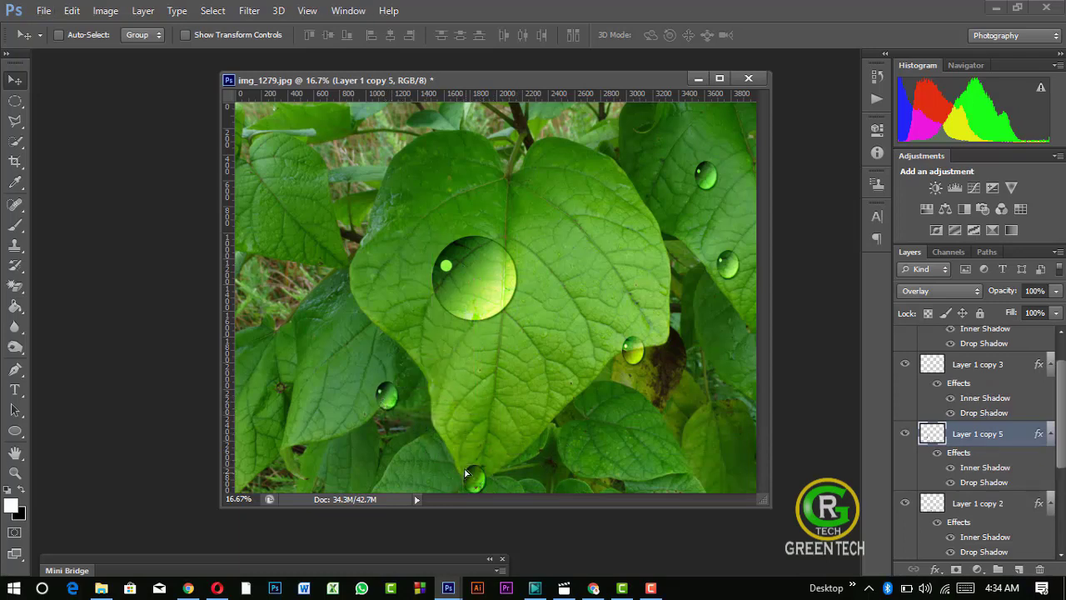
mouse_move(466, 474)
mouse_down()
mouse_move(394, 256)
mouse_move(418, 232)
mouse_up()
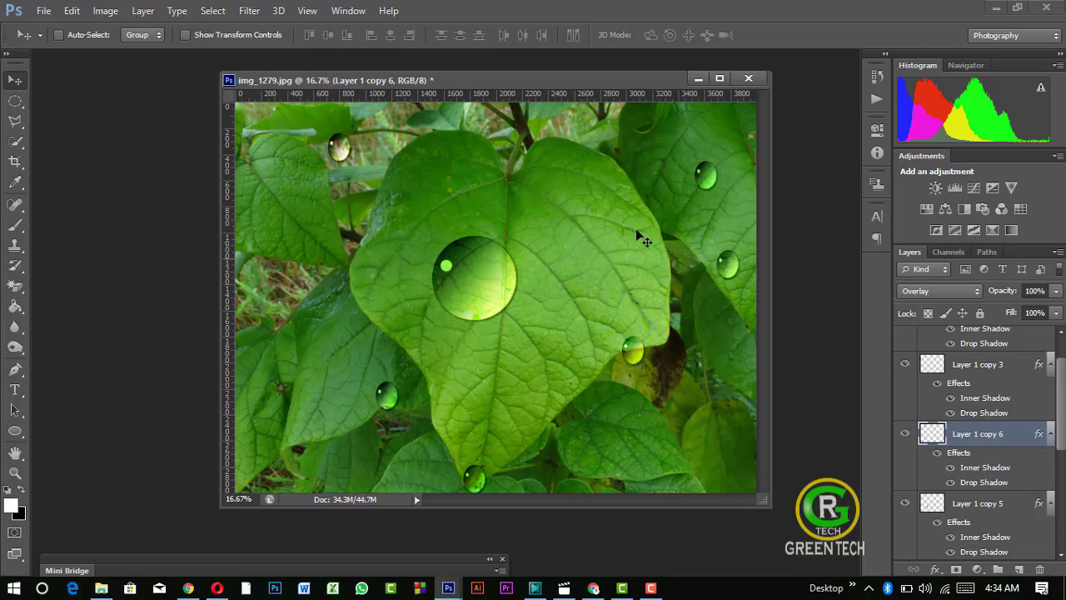
drag(705, 174, 682, 185)
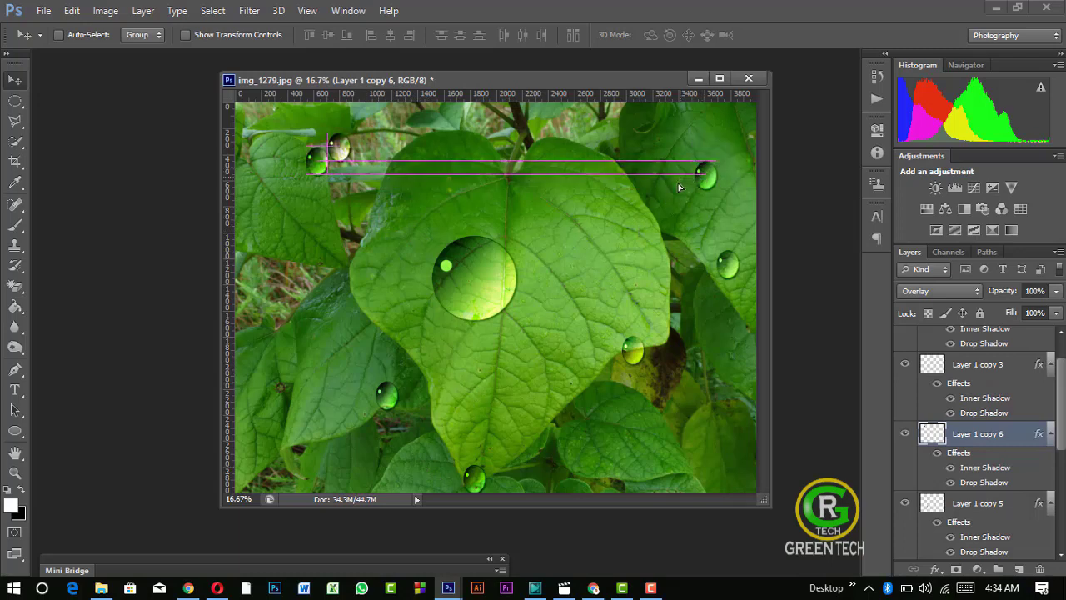
drag(315, 166, 291, 255)
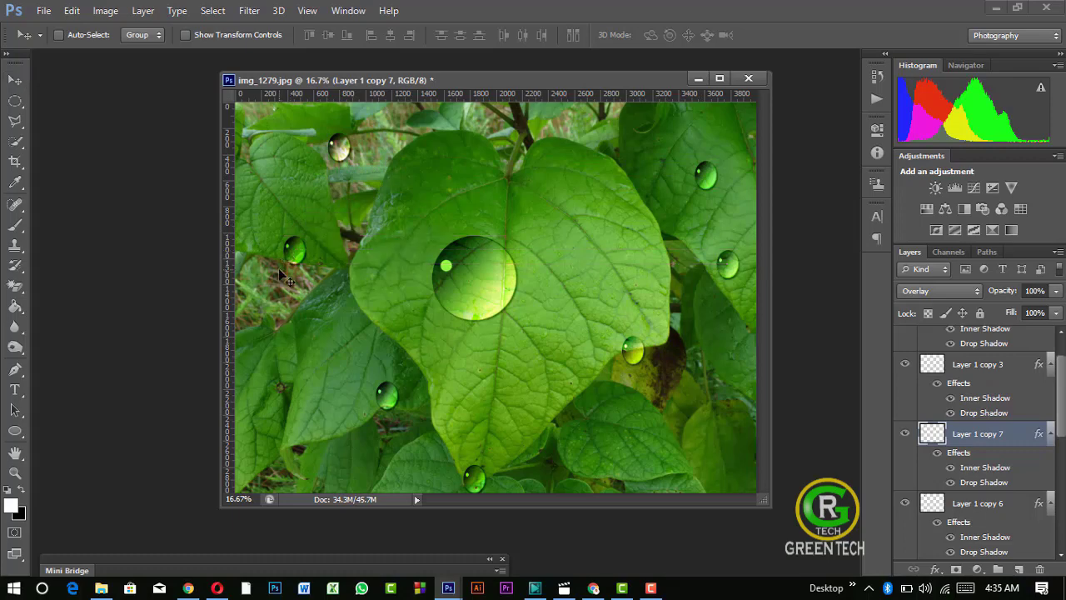
- Squash the new droplet to 50% height, place it on the left leaf, and add copies lower down
key(ctrl+t)
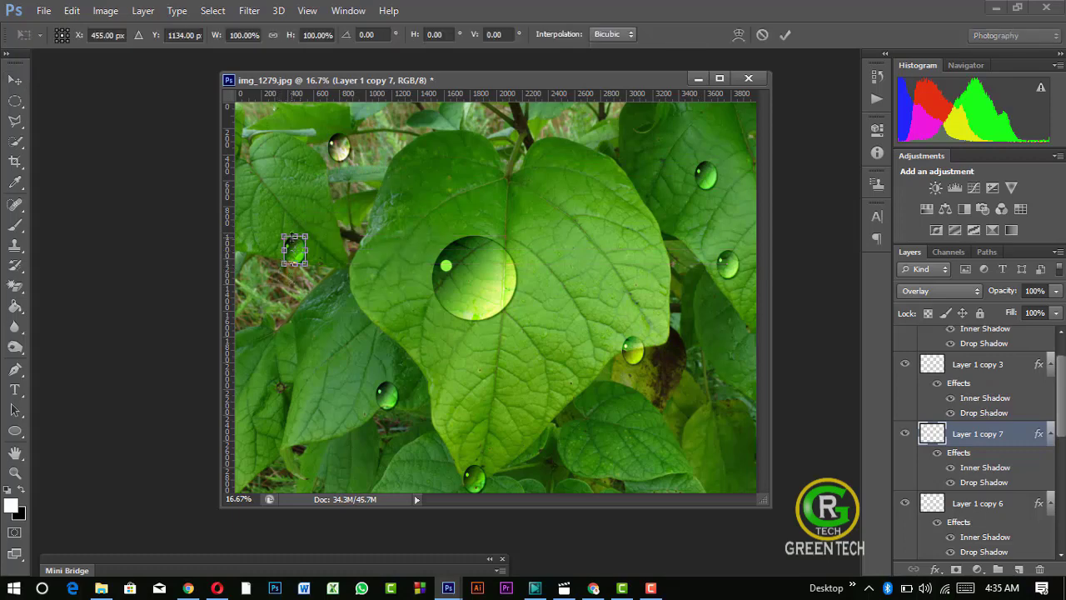
drag(294, 236, 294, 250)
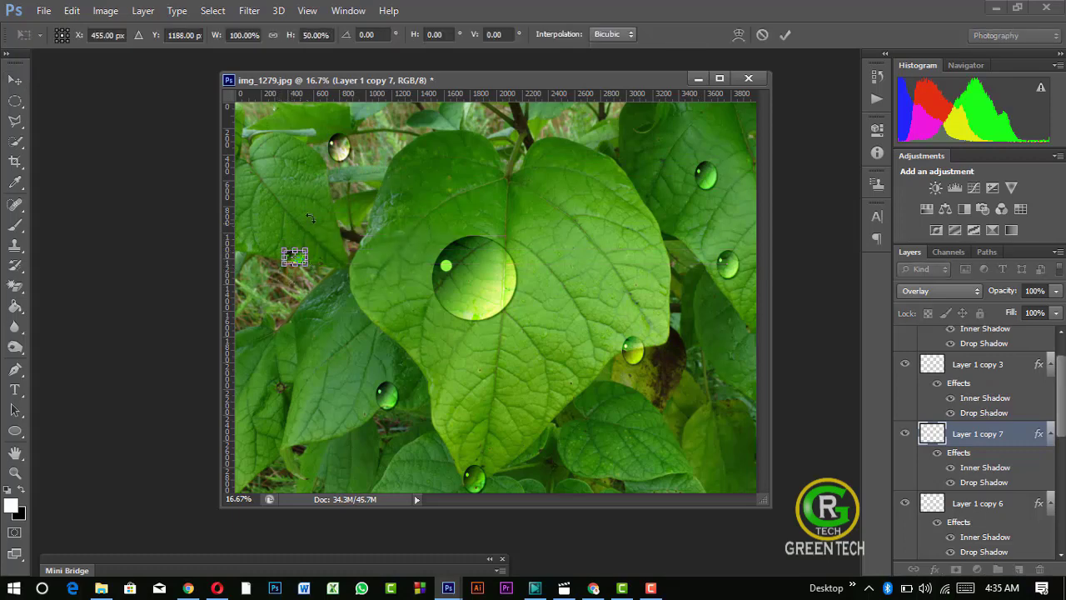
click(783, 35)
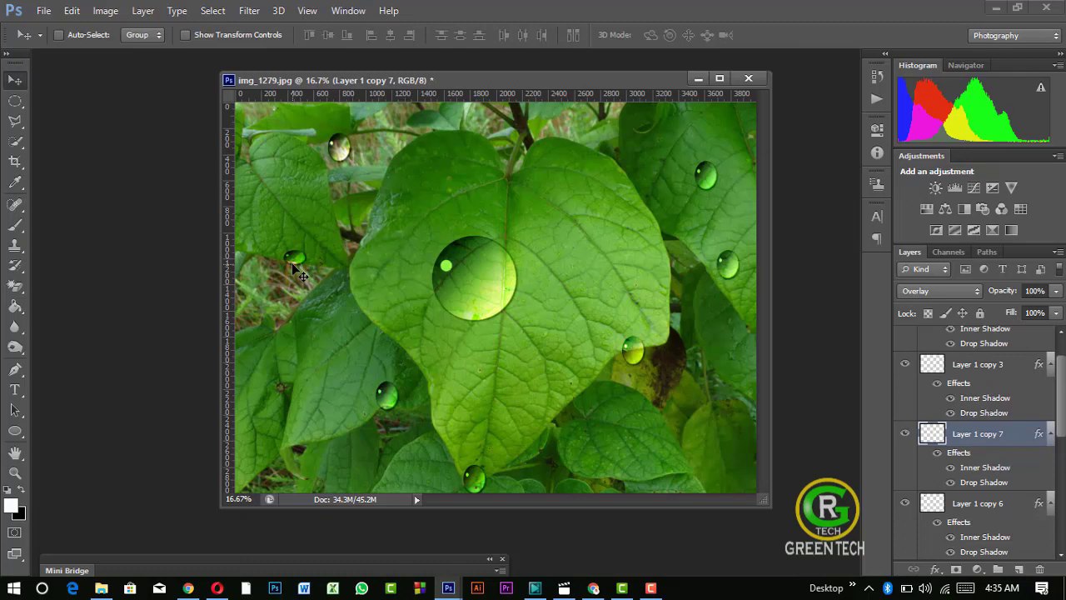
drag(293, 266, 269, 193)
drag(294, 261, 288, 506)
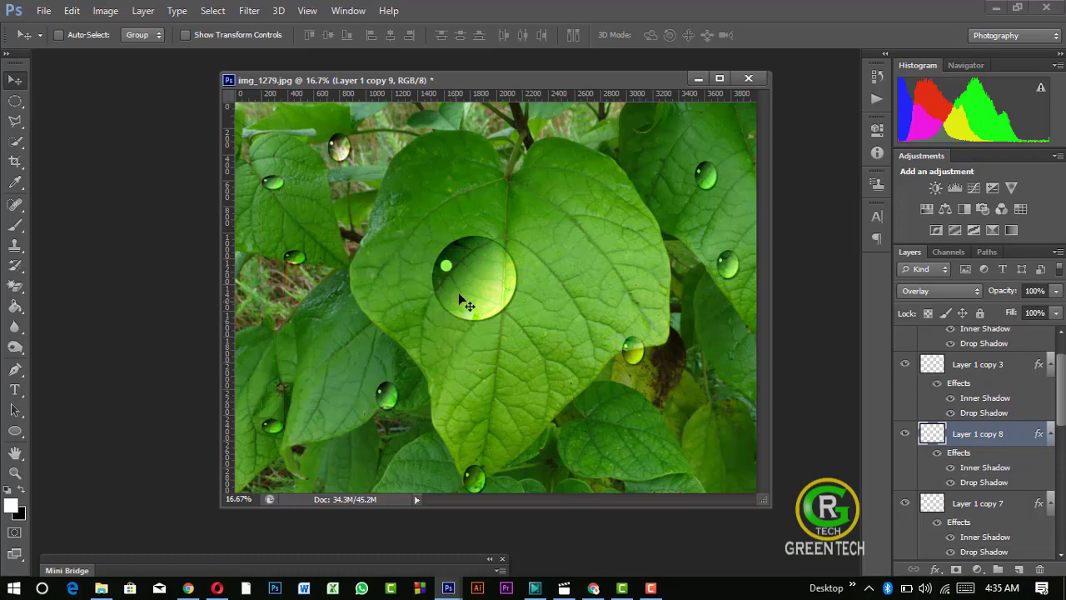
- Shrink the upper-right droplet (Layer 1 copy 4) to about 58% and nudge it up-right
right_click(705, 171)
click(722, 179)
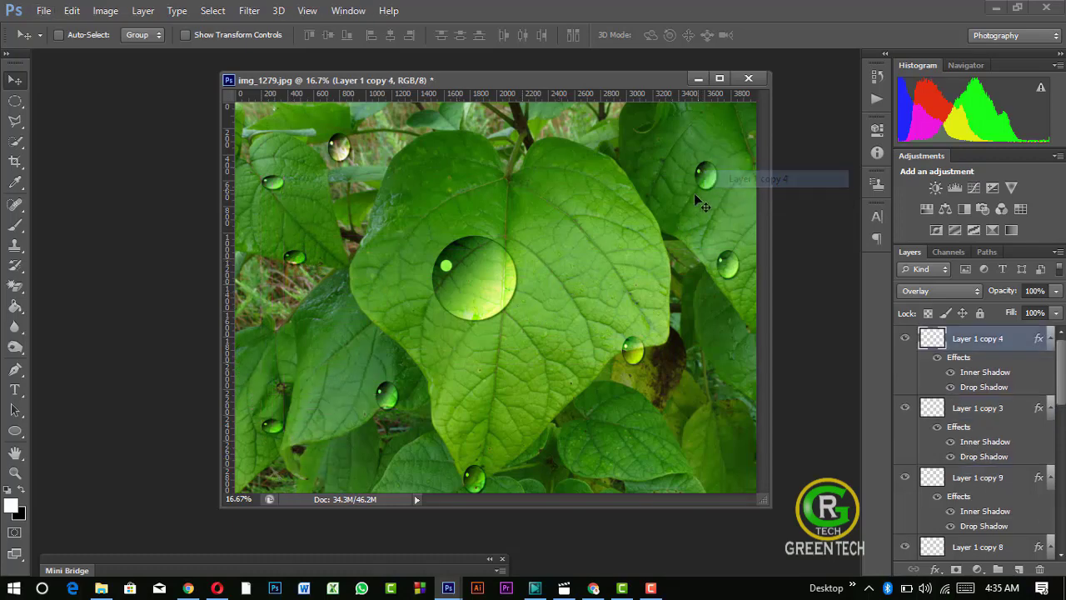
key(ctrl+t)
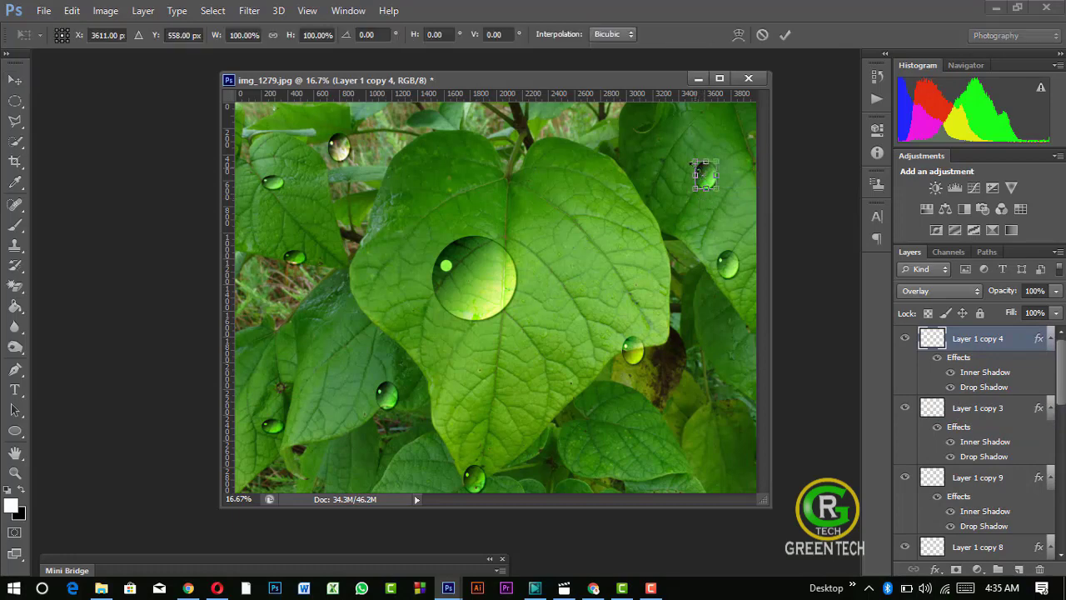
drag(695, 162, 699, 166)
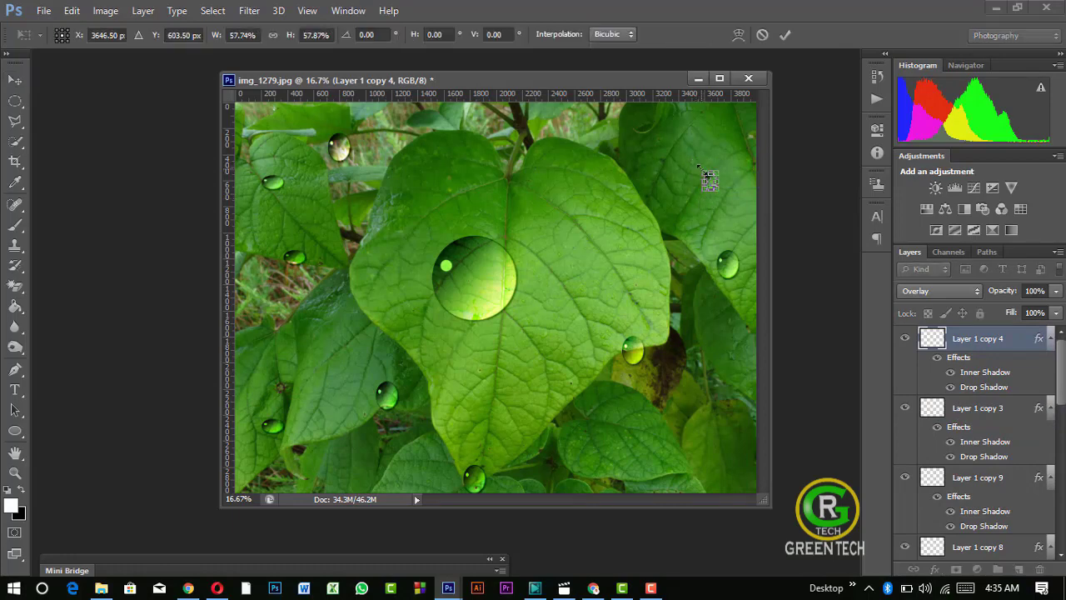
click(784, 36)
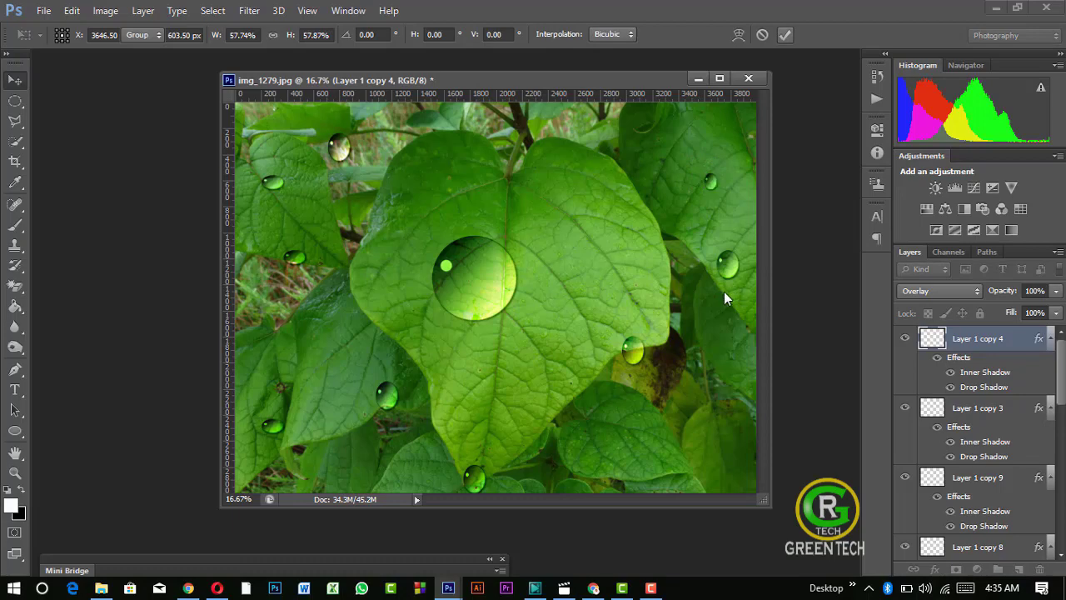
drag(456, 275, 464, 264)
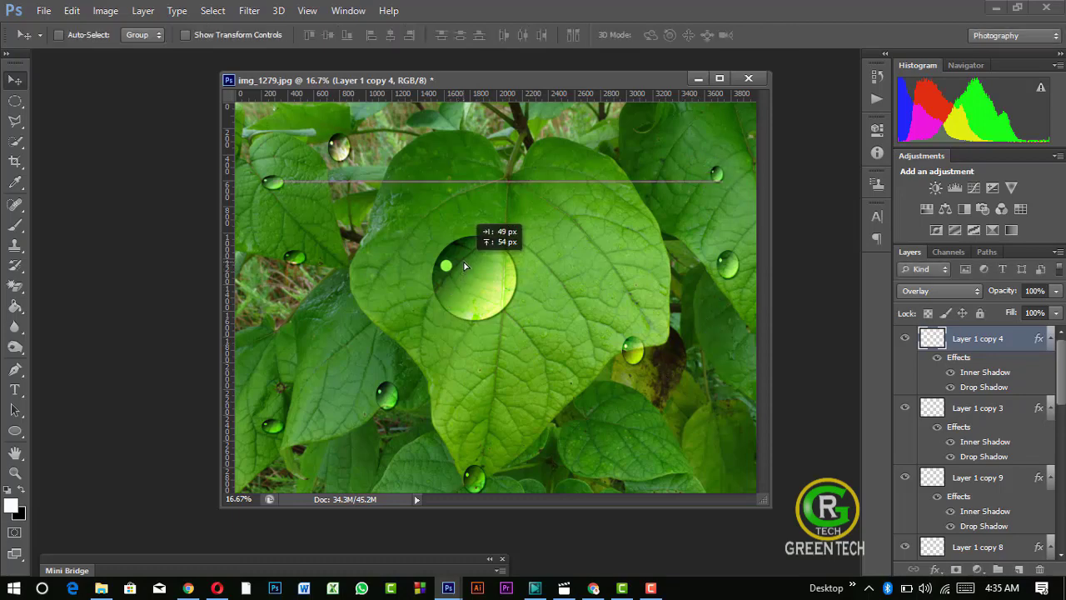
- Make Layer 1, the large central droplet, active using the right-click layer picker
right_click(465, 265)
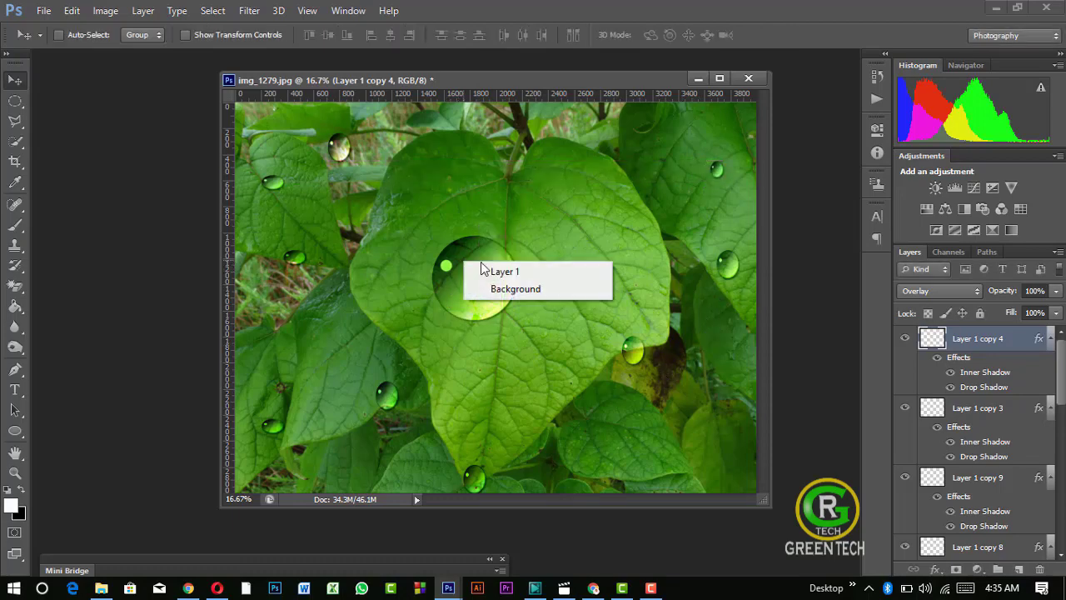
click(498, 270)
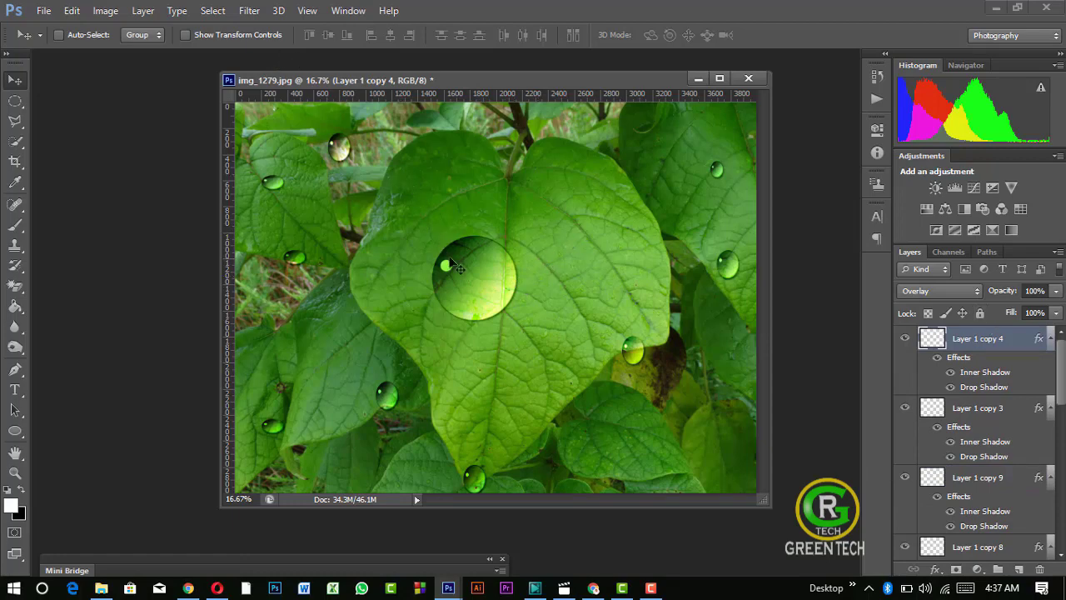
right_click(476, 288)
click(508, 295)
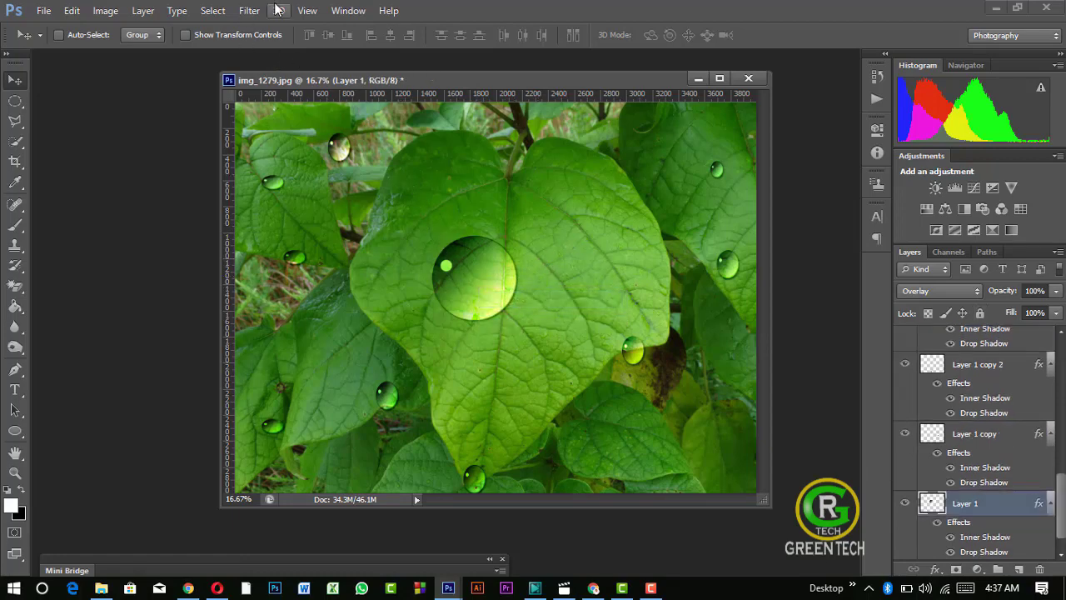
click(250, 10)
- Liquify the central droplet: bloat it, then Forward Warp (size 300) it upward into a thin teardrop
click(300, 122)
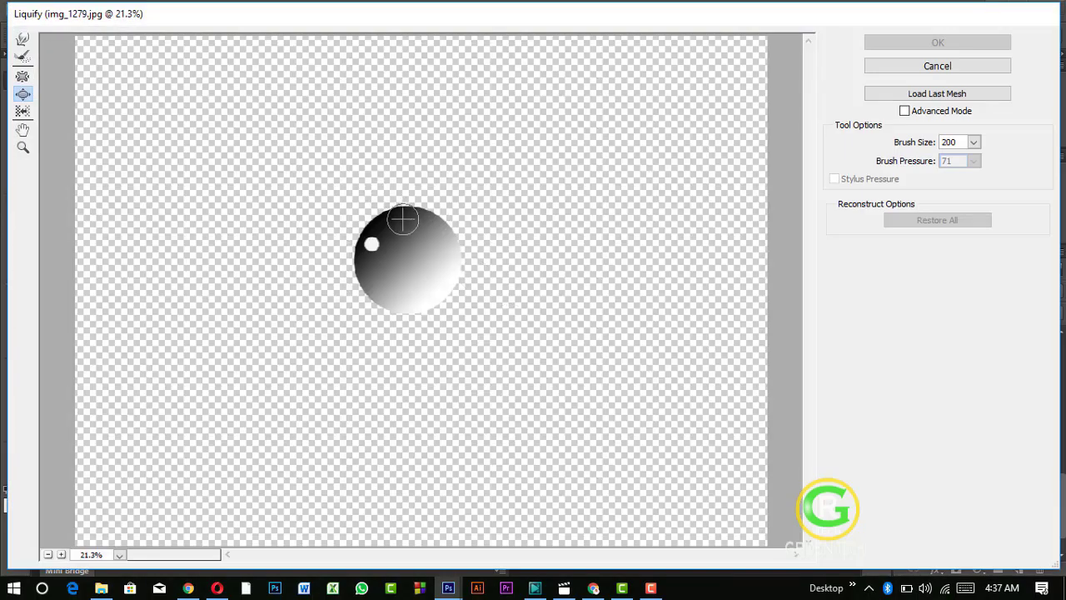
click(424, 246)
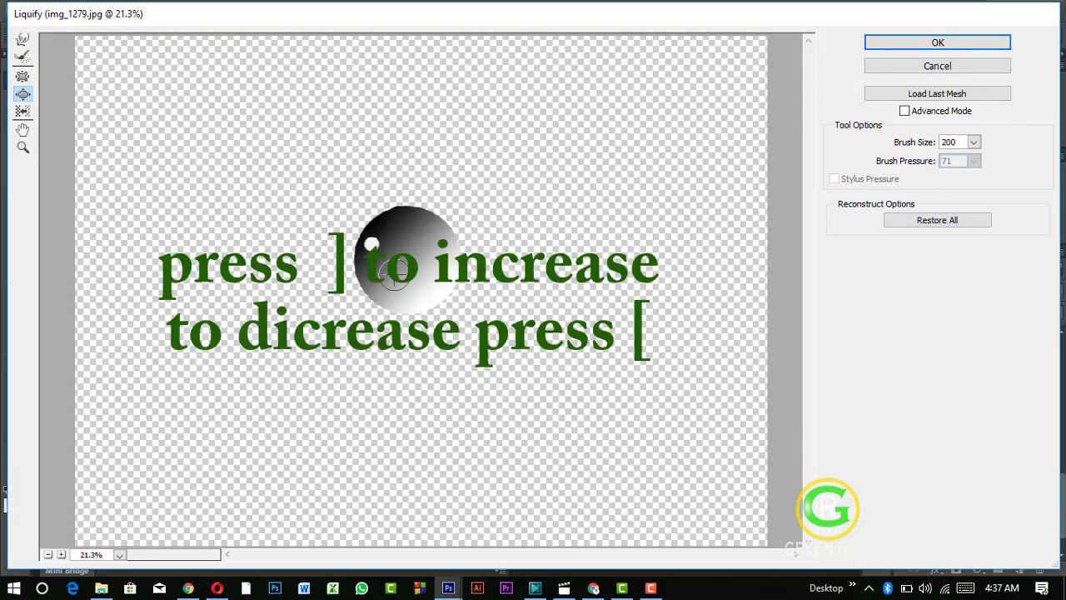
key(bracketright)
key(bracketright)
key(bracketright)
key(bracketright)
key(bracketright)
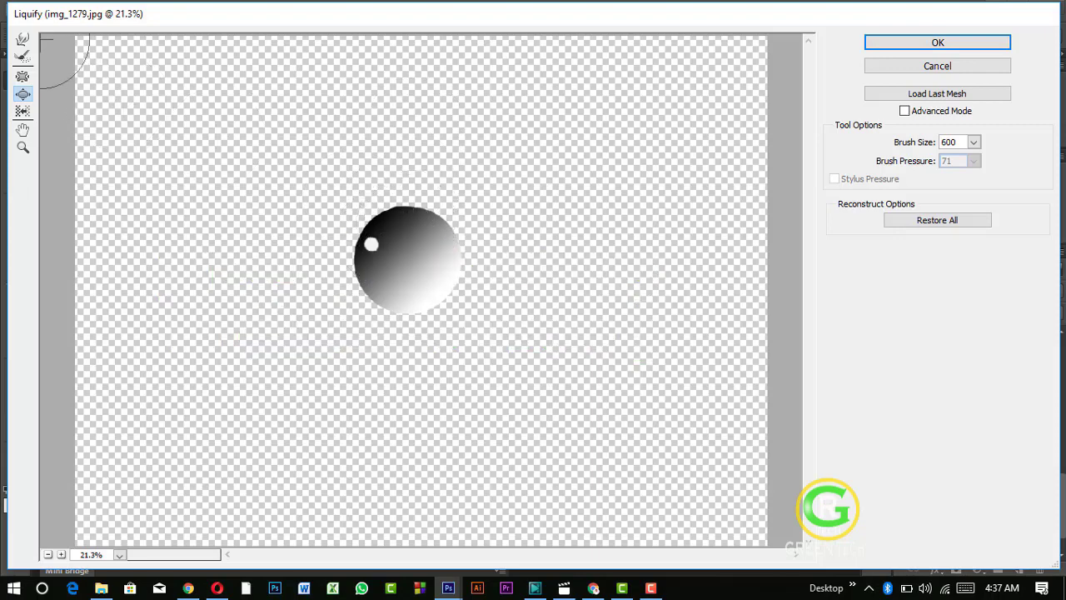
click(23, 39)
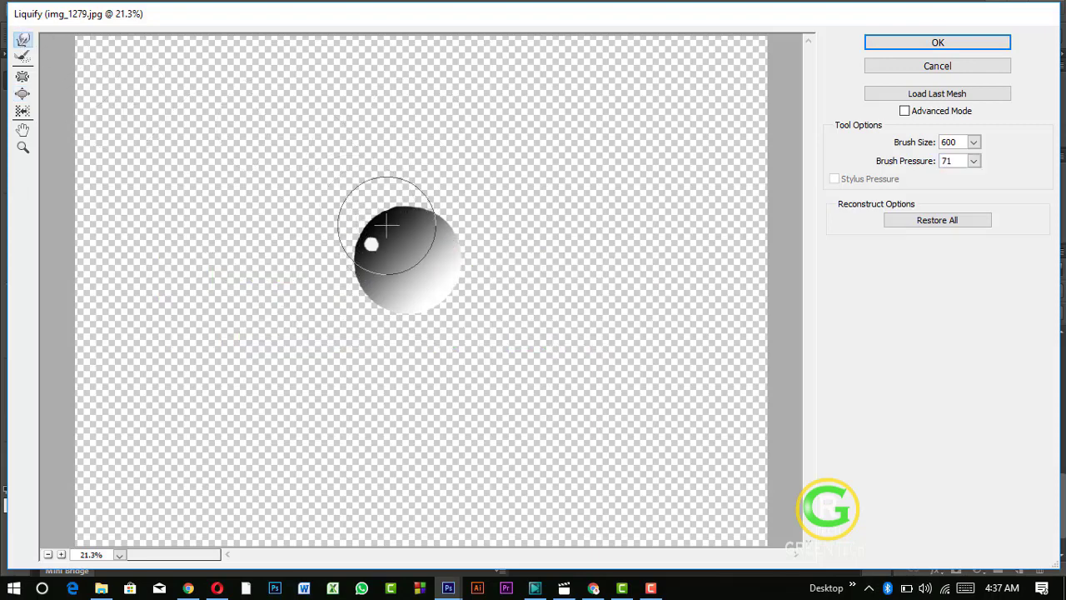
mouse_move(405, 221)
mouse_down()
mouse_move(403, 122)
mouse_move(381, 59)
mouse_move(388, 78)
mouse_up()
key(bracketleft)
key(bracketleft)
key(bracketleft)
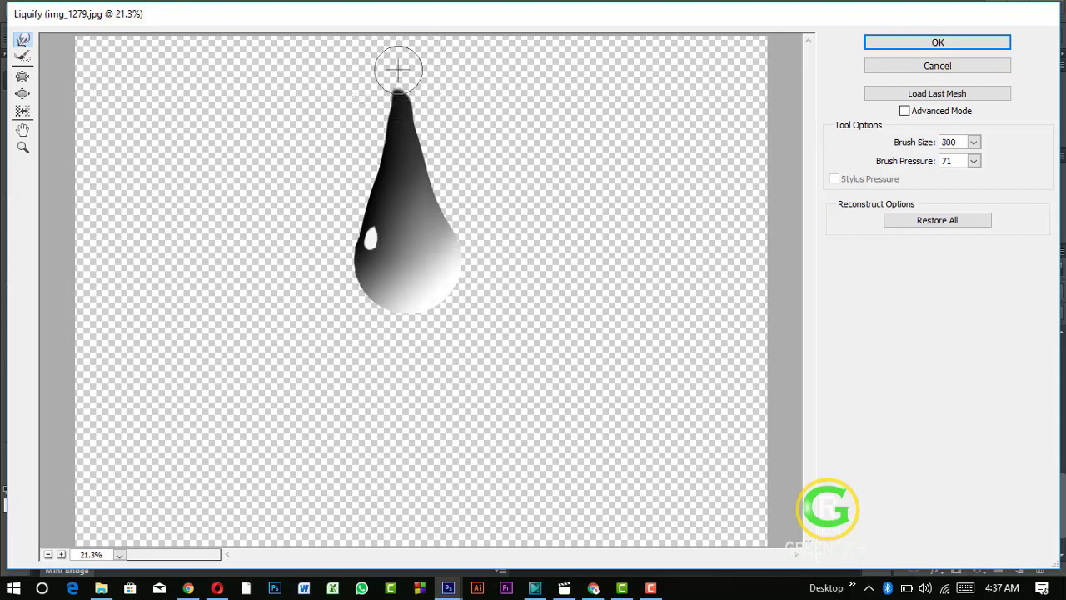
drag(390, 89, 405, 52)
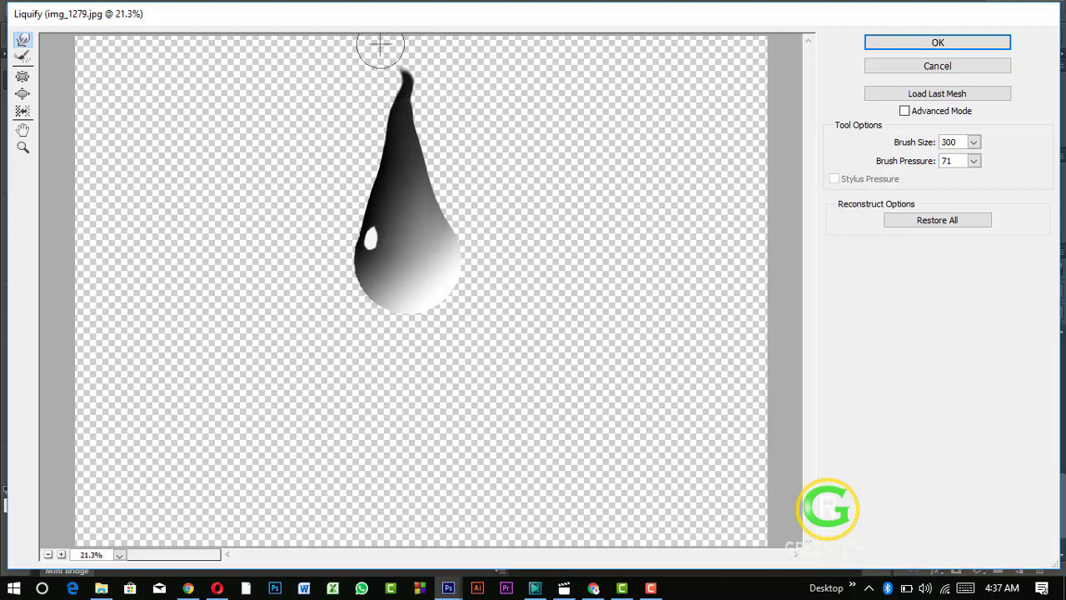
click(960, 41)
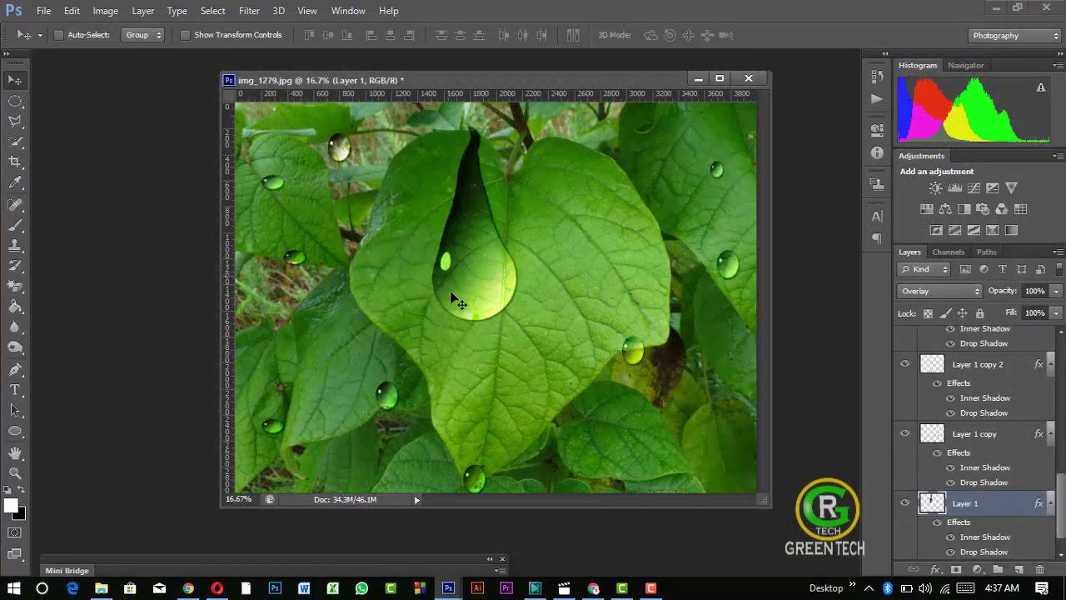
- Scale the teardrop to about 78%, tilt it roughly -10°, and settle it along the central leaf's vein
mouse_move(448, 275)
mouse_down()
mouse_move(460, 302)
mouse_move(458, 356)
mouse_up()
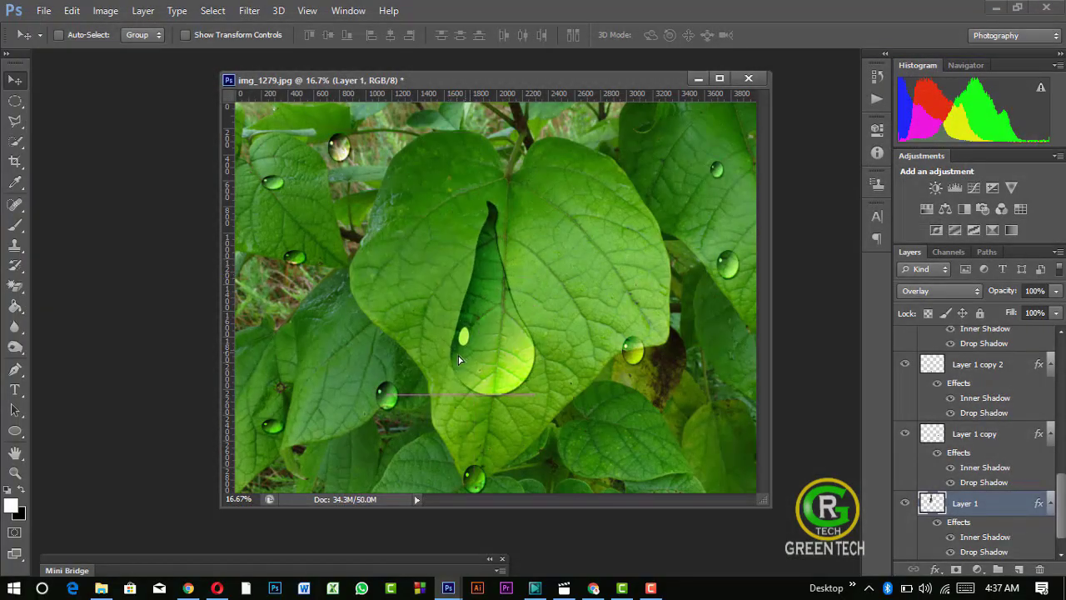
key(ctrl+t)
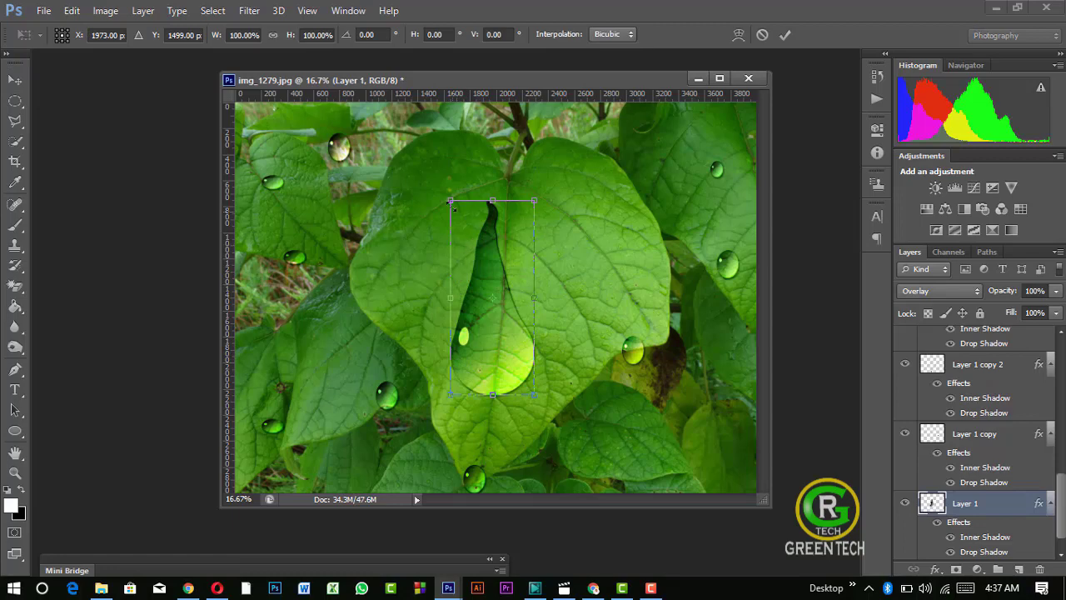
drag(450, 200, 469, 243)
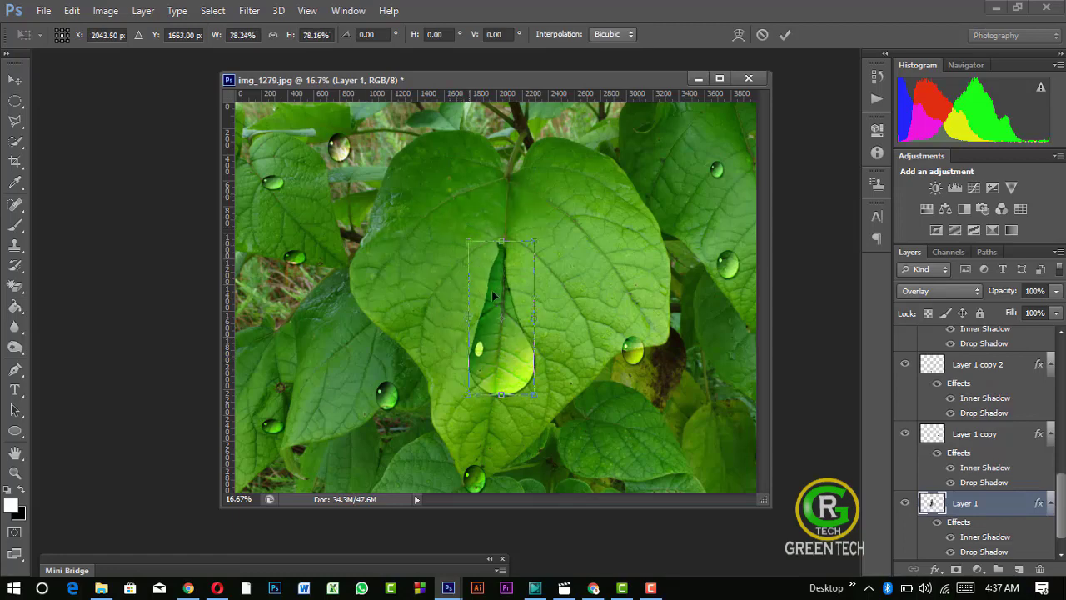
mouse_move(503, 331)
mouse_down()
mouse_move(519, 224)
mouse_move(520, 238)
mouse_up()
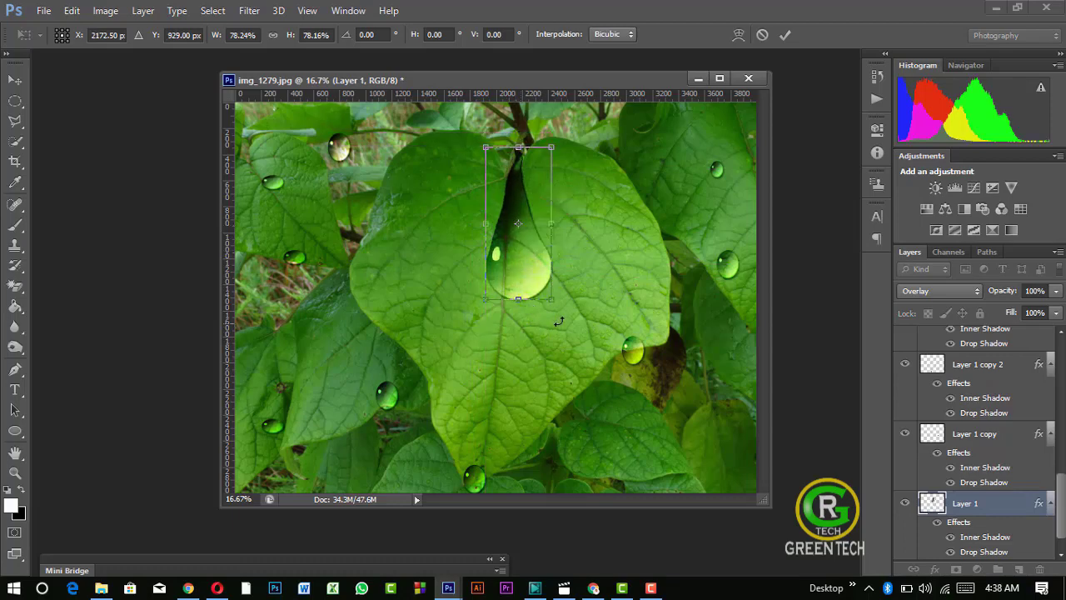
drag(562, 315, 577, 304)
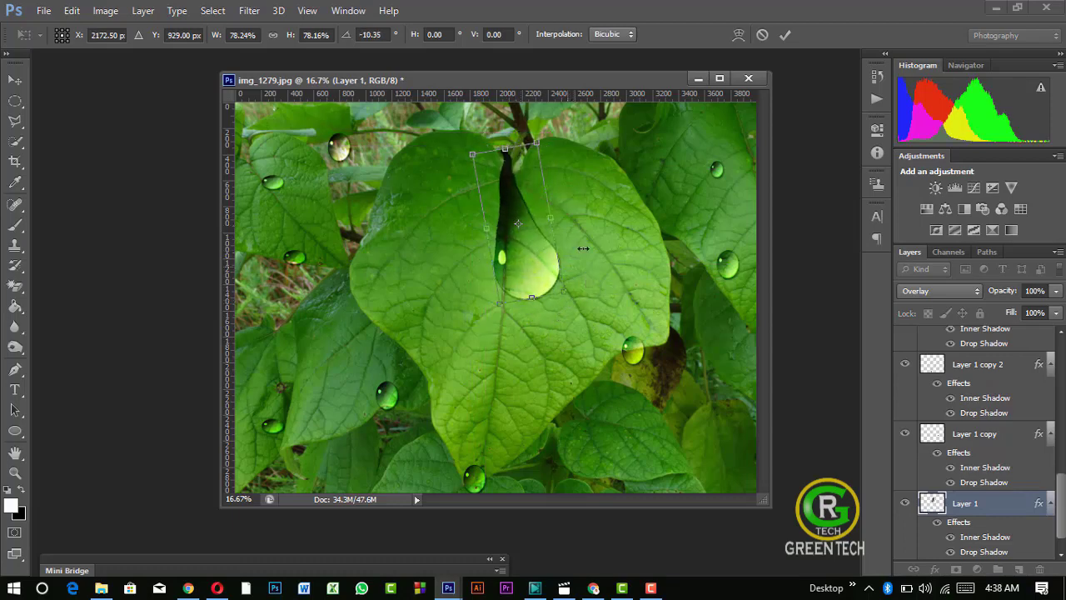
click(785, 35)
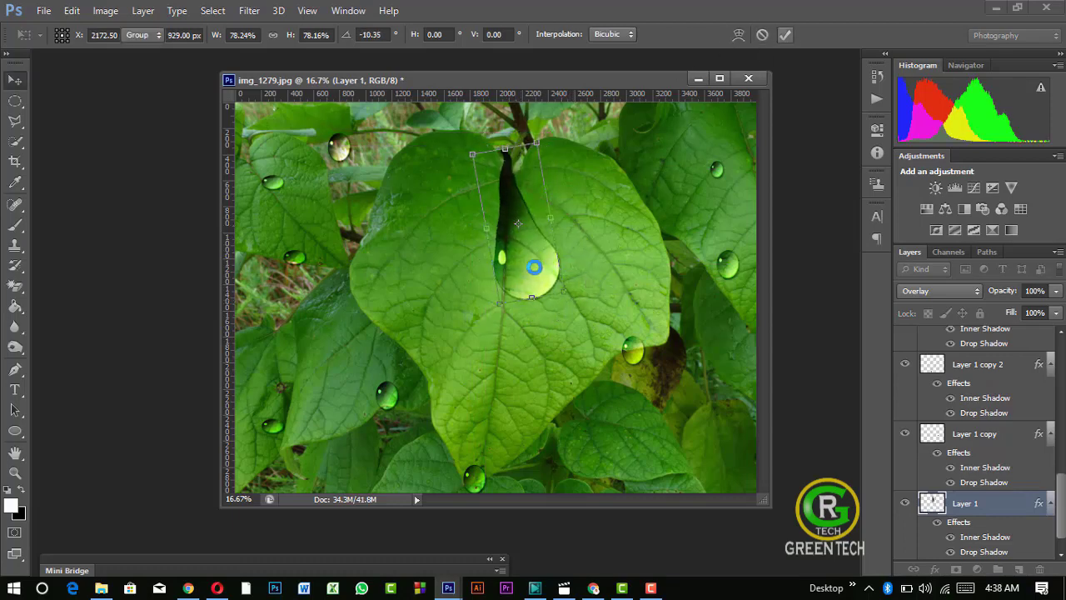
mouse_move(523, 256)
mouse_down()
mouse_move(510, 307)
mouse_move(503, 296)
mouse_up()
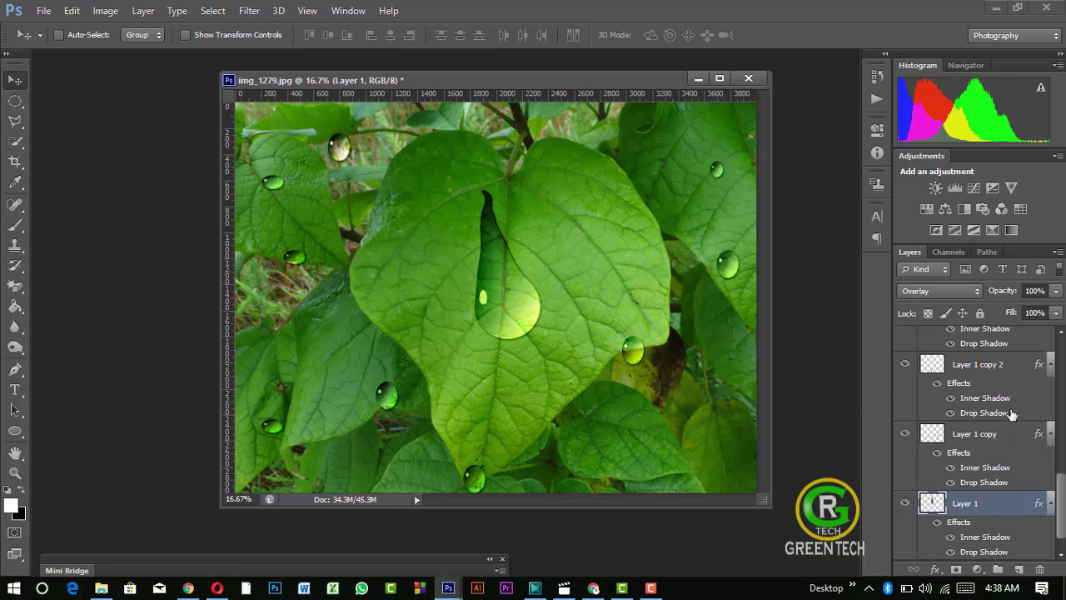
- Select every droplet layer in the Layers panel and group them into Group 1 above the Background
scroll(1020, 479, down, 1)
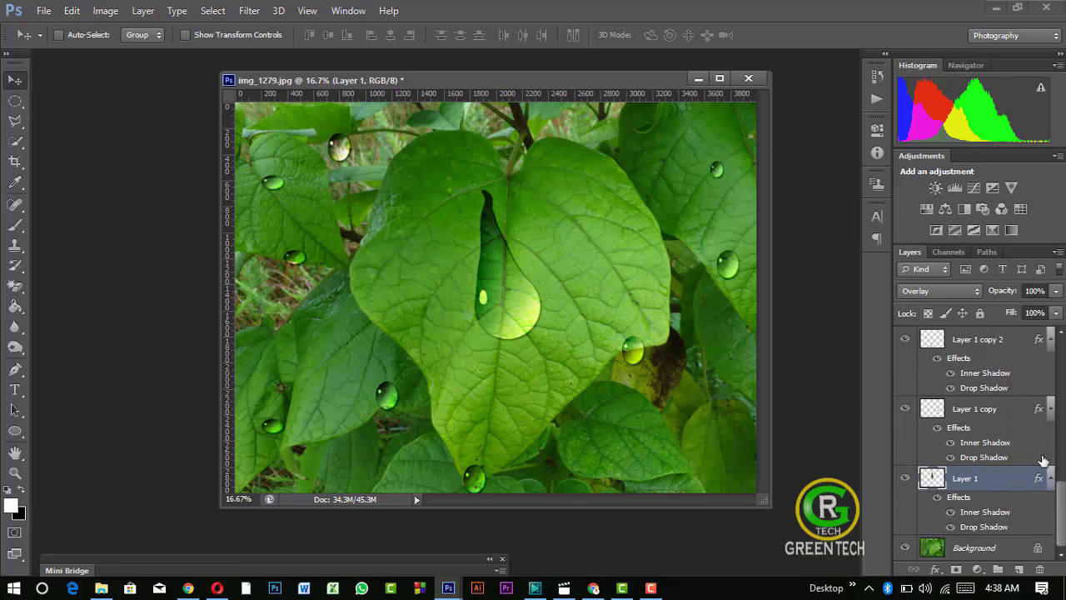
scroll(985, 367, up, 3)
scroll(987, 370, up, 3)
scroll(991, 375, up, 3)
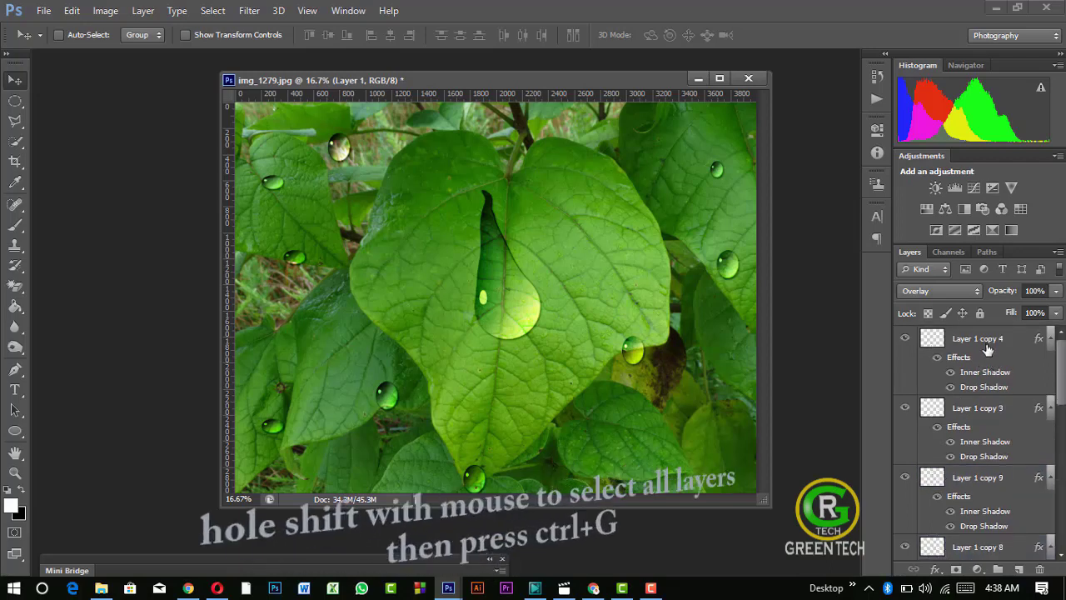
click(987, 345)
shift+click(975, 483)
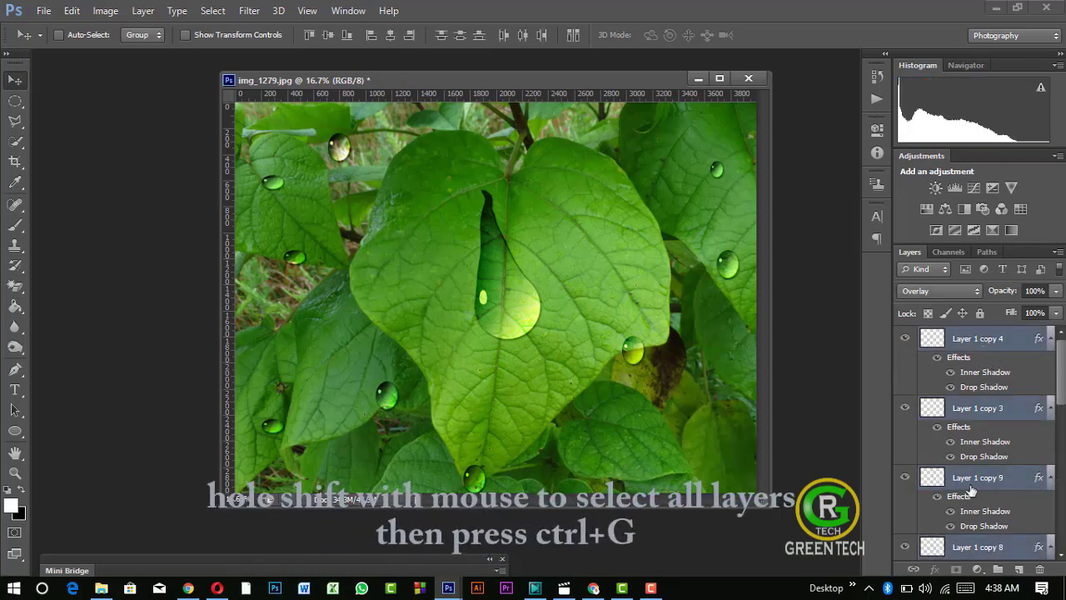
key(ctrl+g)
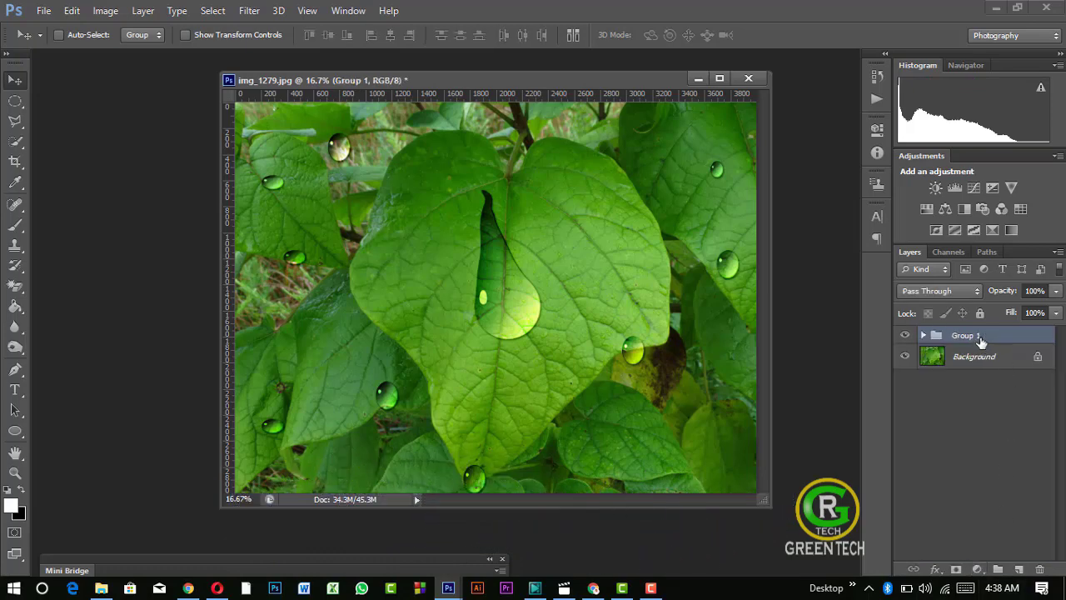
- Cancel the accidentally opened Layer Style dialog for Group 1 and return to the Move tool
double_click(980, 335)
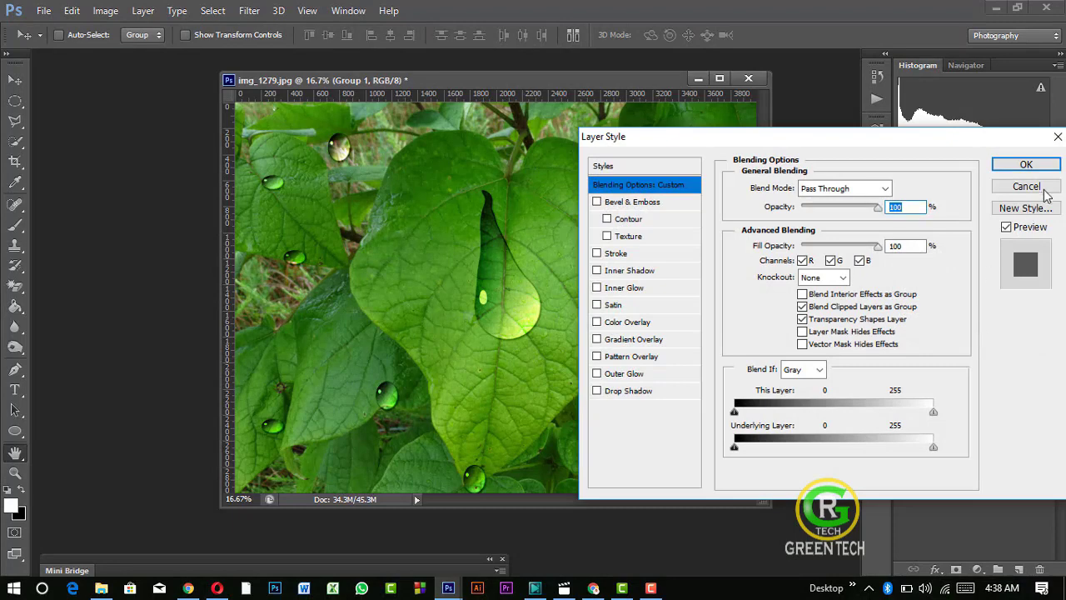
click(1026, 187)
key(v)
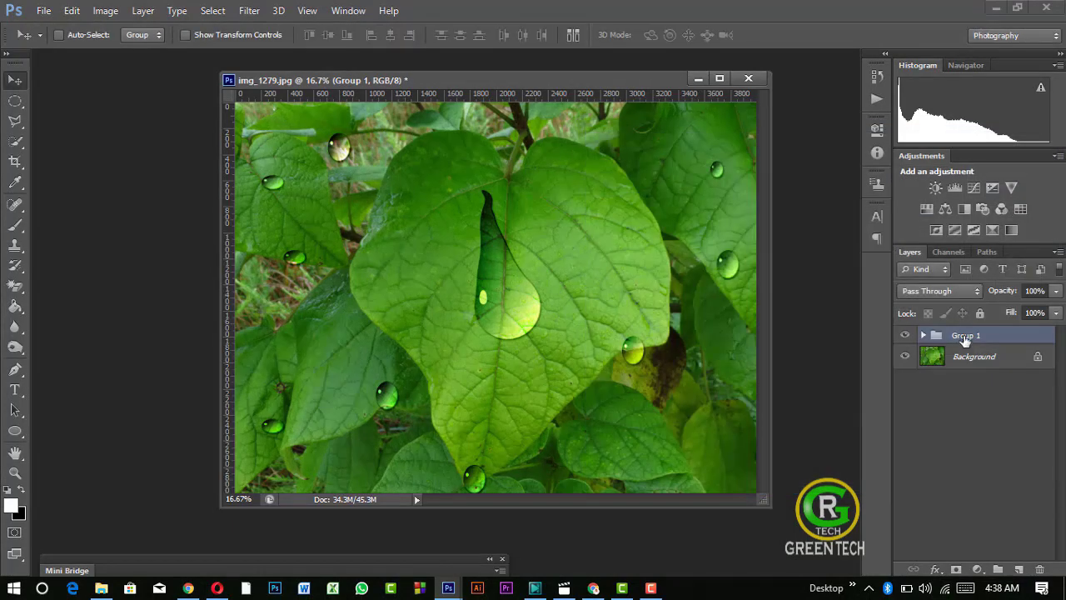
- Rename Group 1 to 'aqoon bile', then dismiss the no-layers-selected error on the canvas
double_click(966, 335)
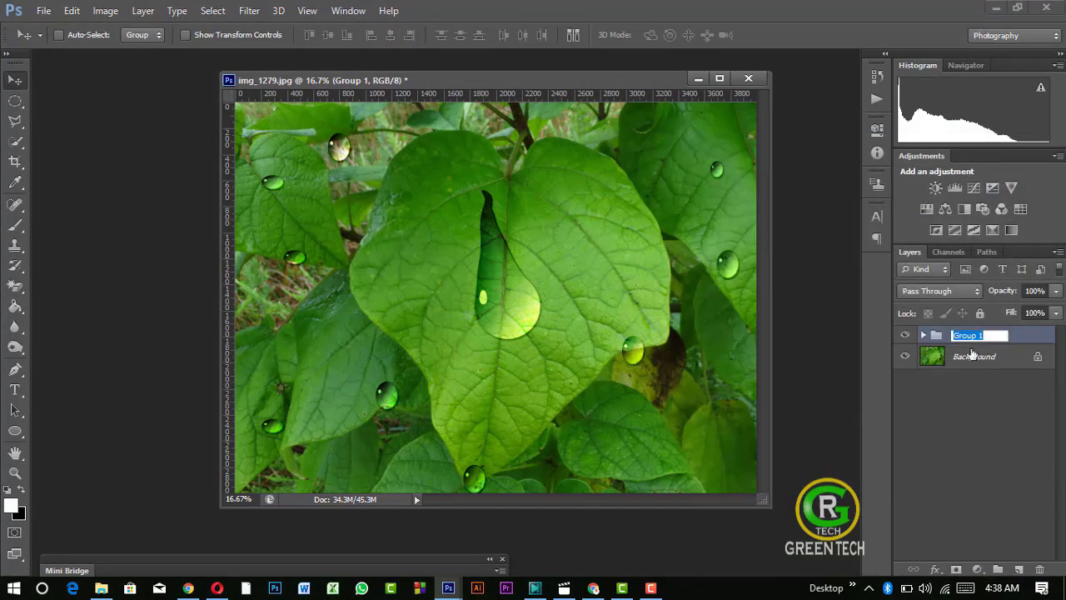
text(aqoon bile)
click(958, 441)
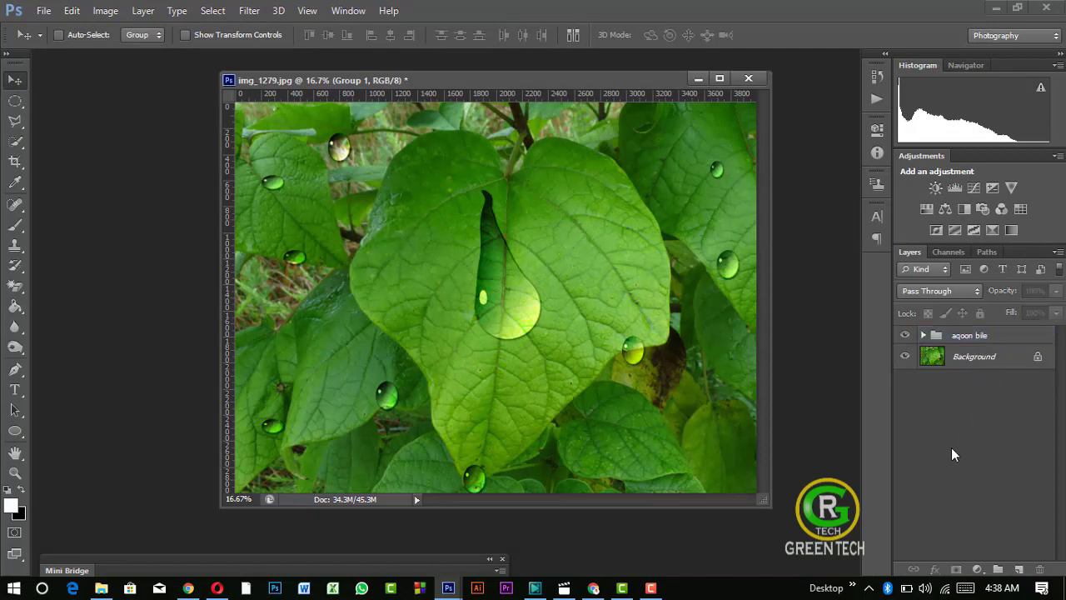
click(478, 299)
click(538, 234)
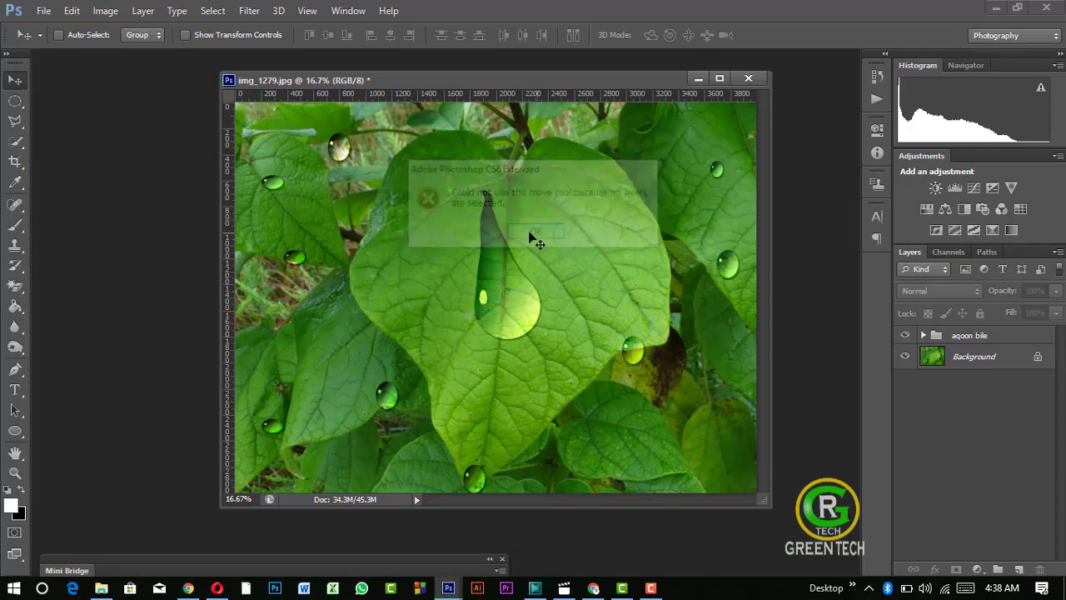